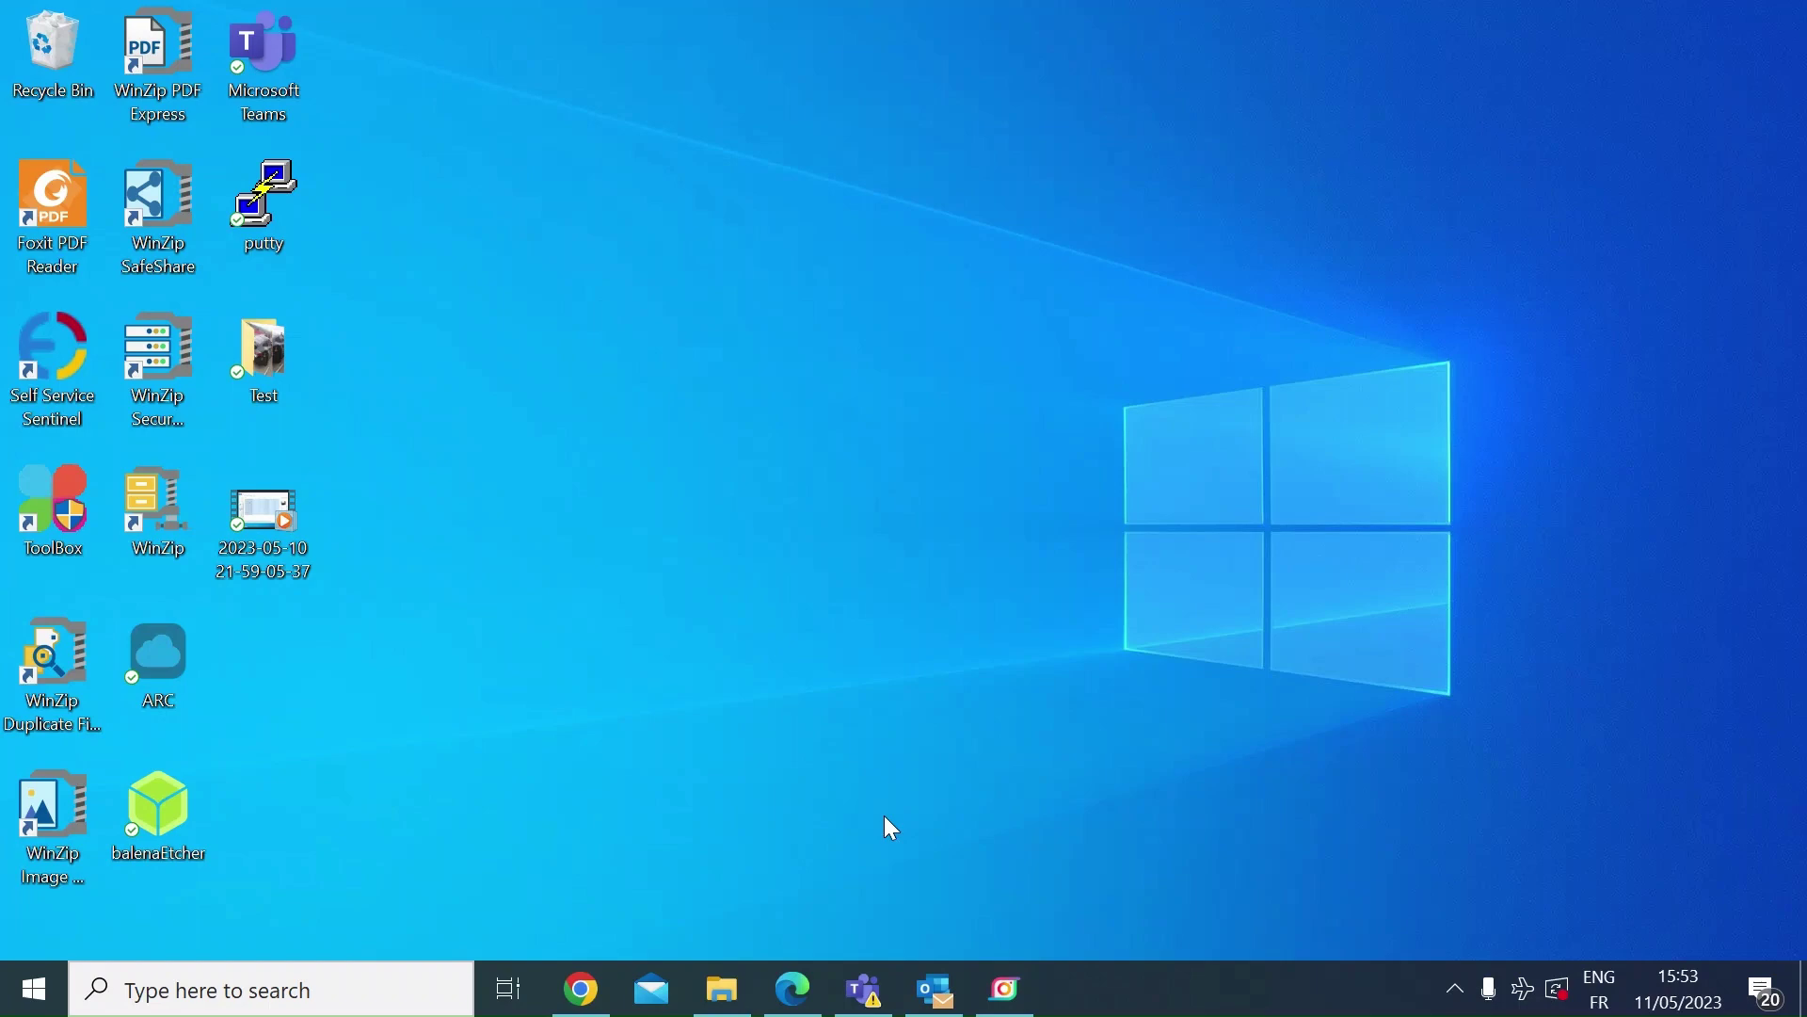
# Step: Show the Test folder in File Explorer and select the IMG_20190707_093559 photo
pyautogui.click(722, 989)
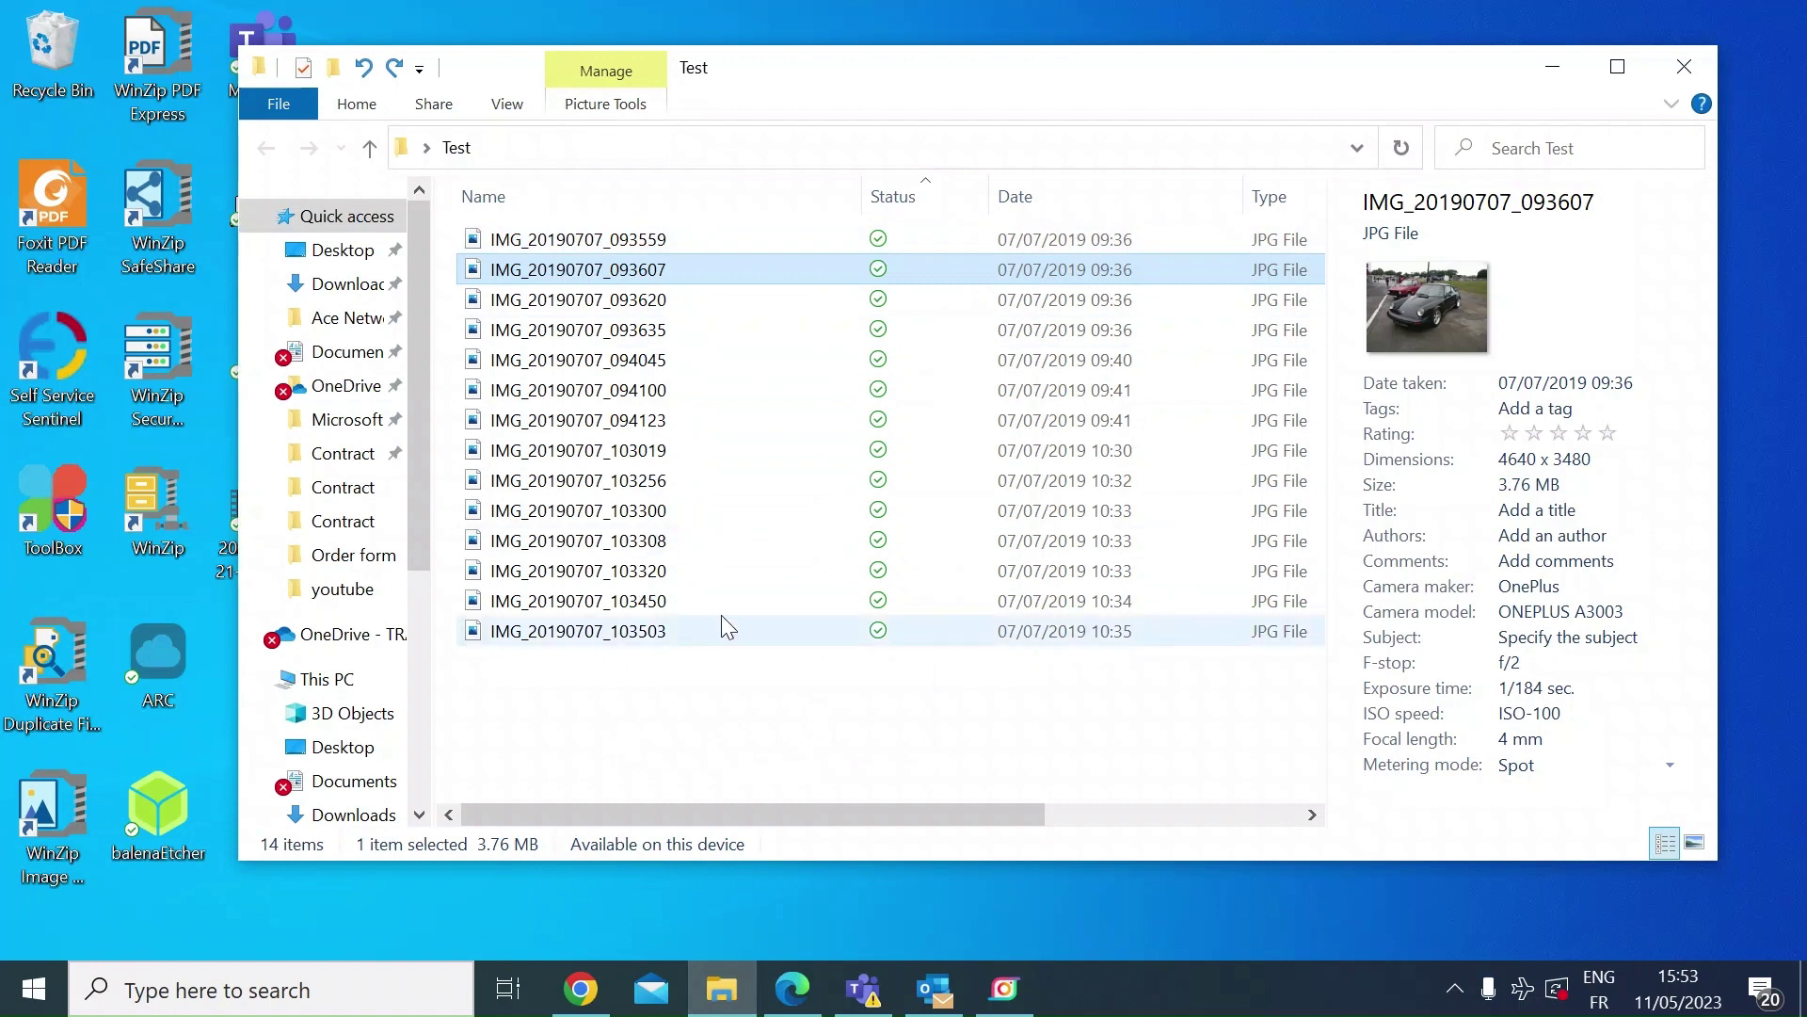
pyautogui.click(674, 243)
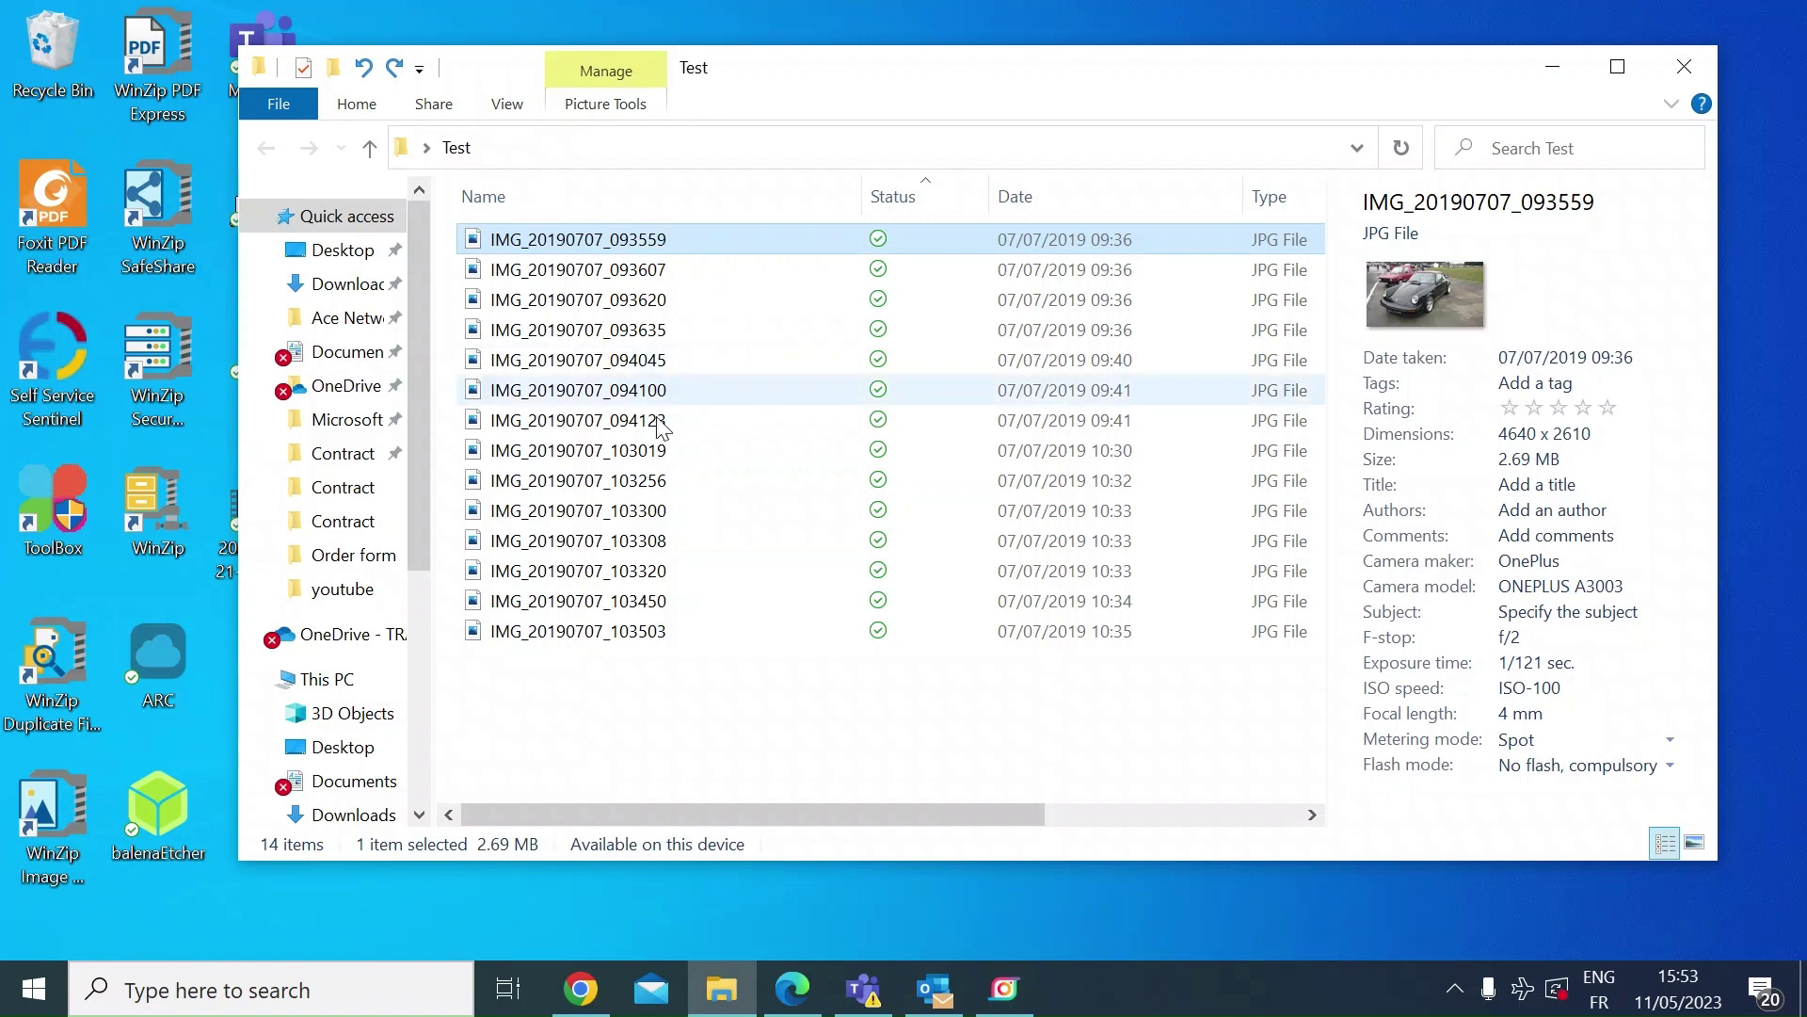
# Step: Search the Start menu for 'powertoys' and launch PowerToys (Preview)
pyautogui.click(47, 991)
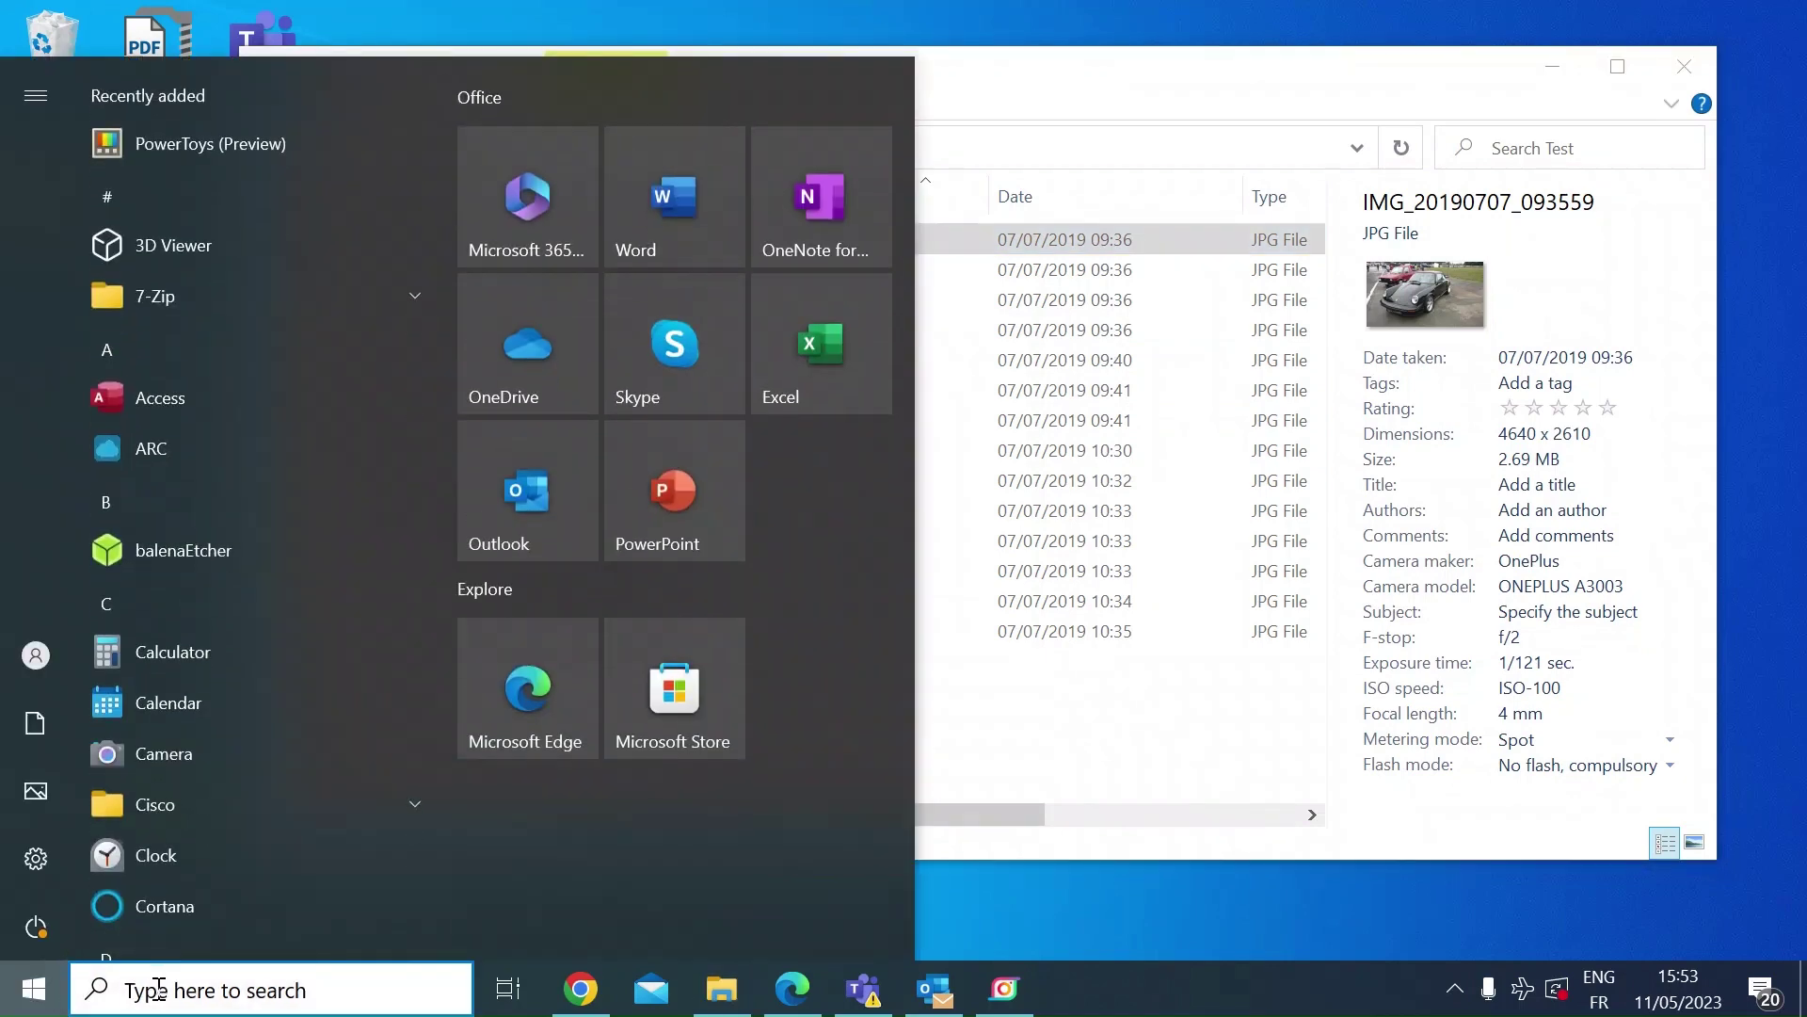
pyautogui.click(38, 990)
pyautogui.click(42, 995)
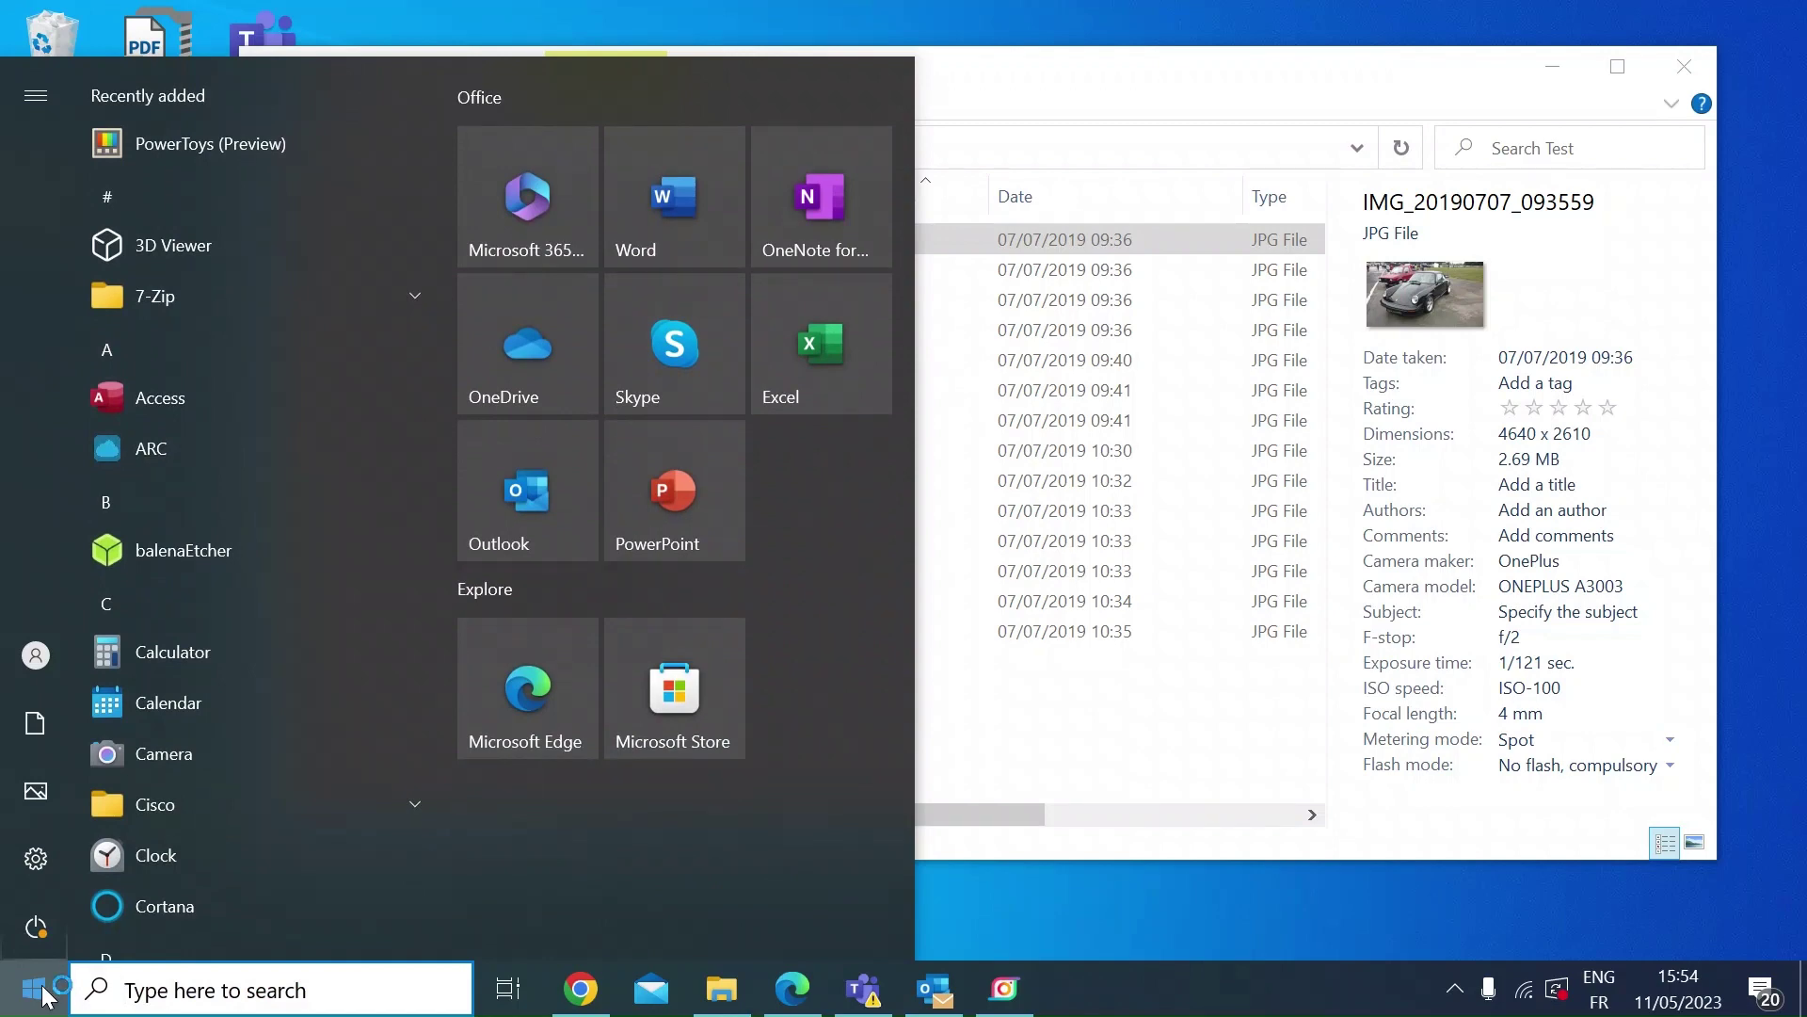
pyautogui.write('pow')
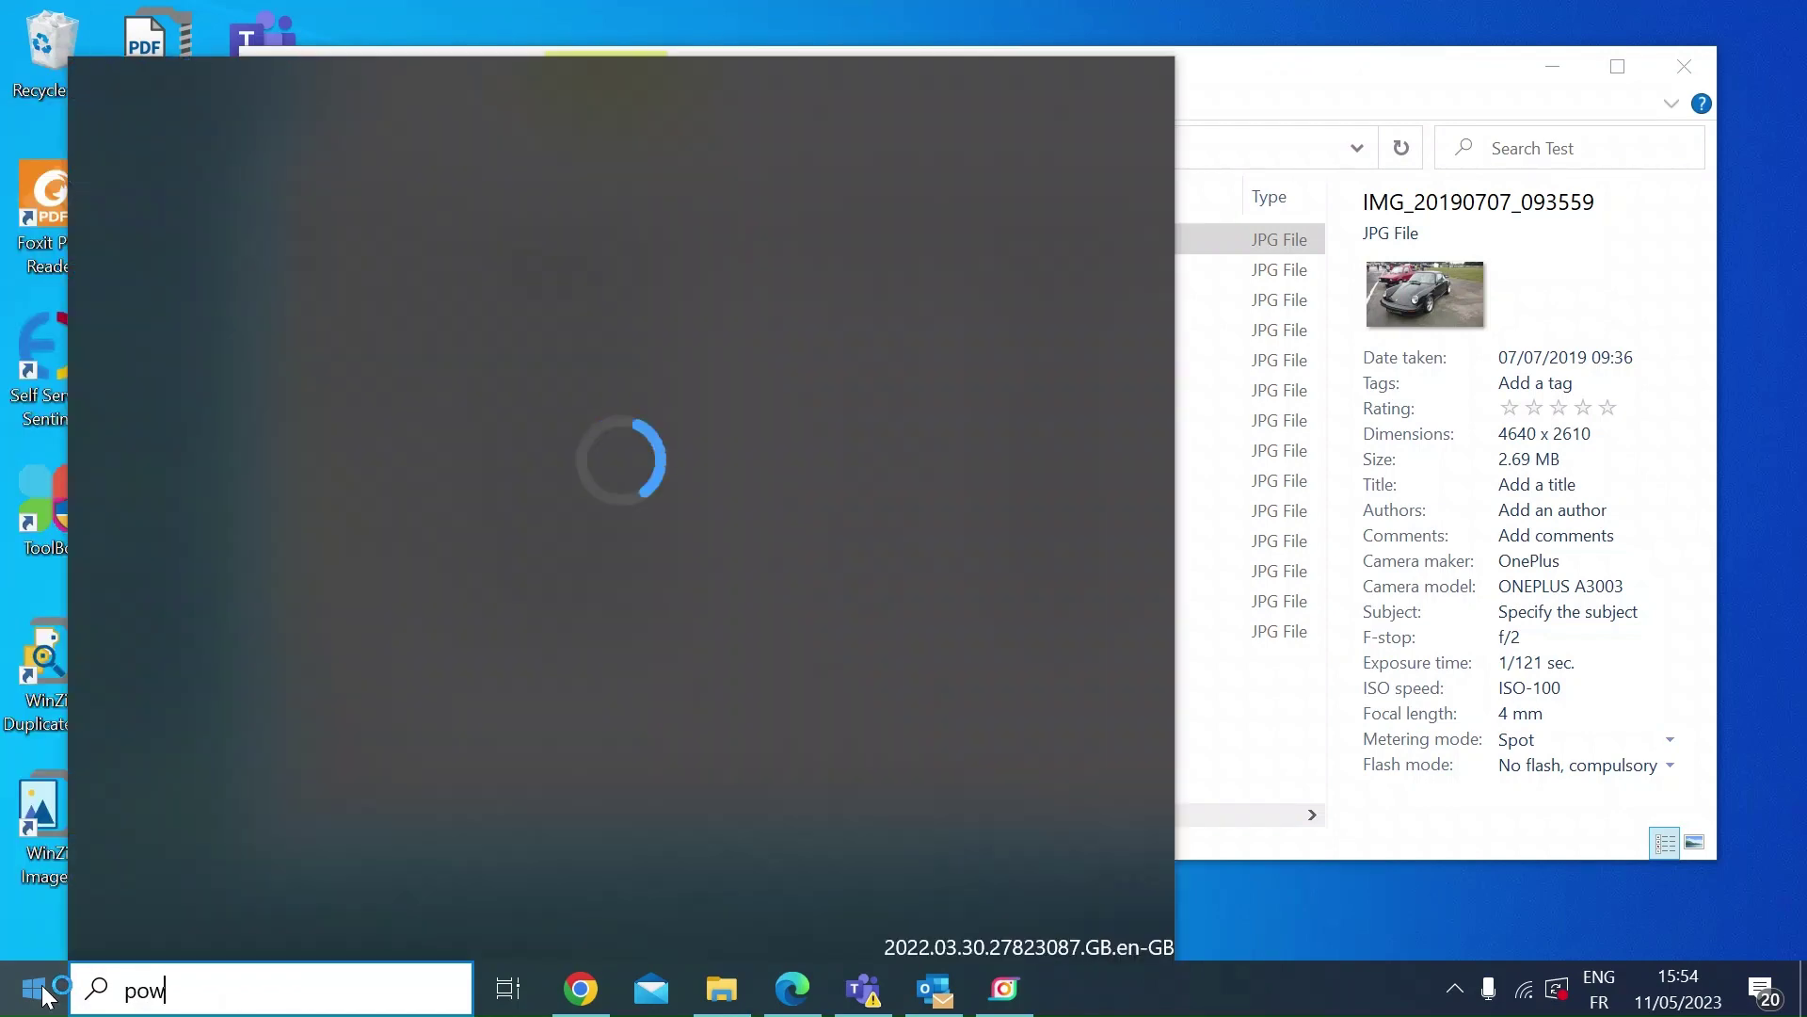
pyautogui.write('ertoys')
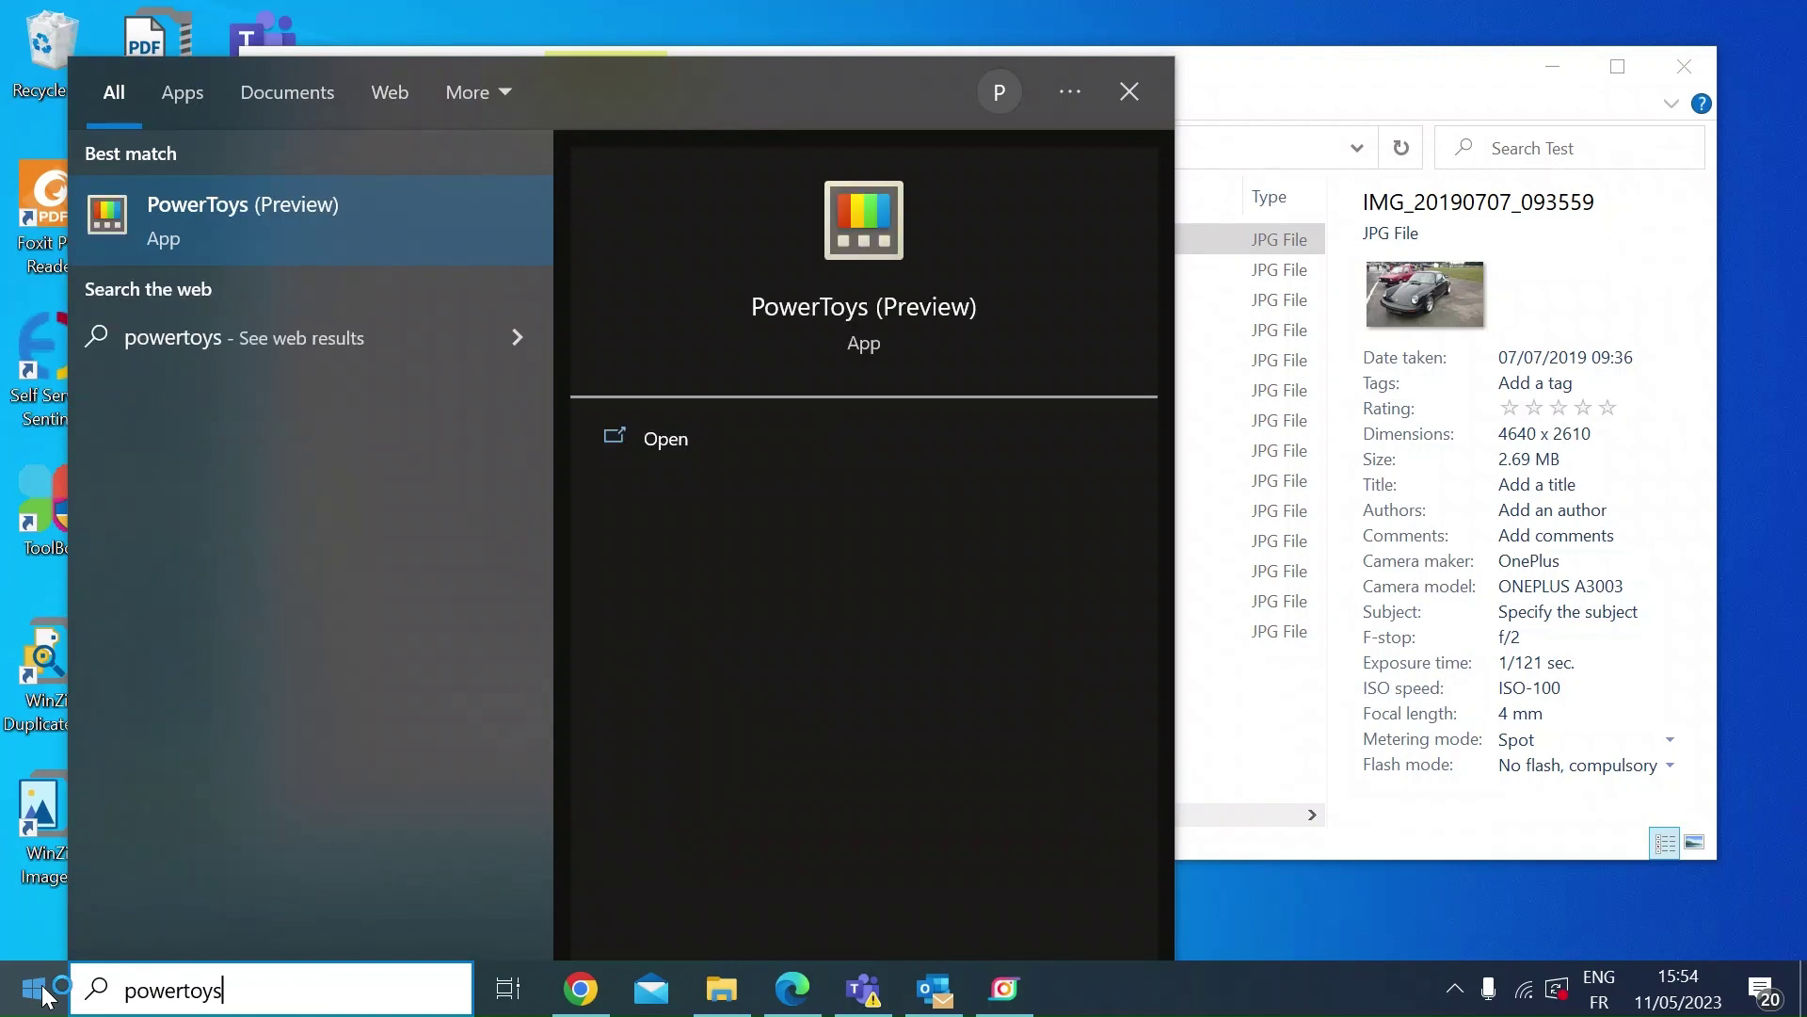
pyautogui.press('Return')
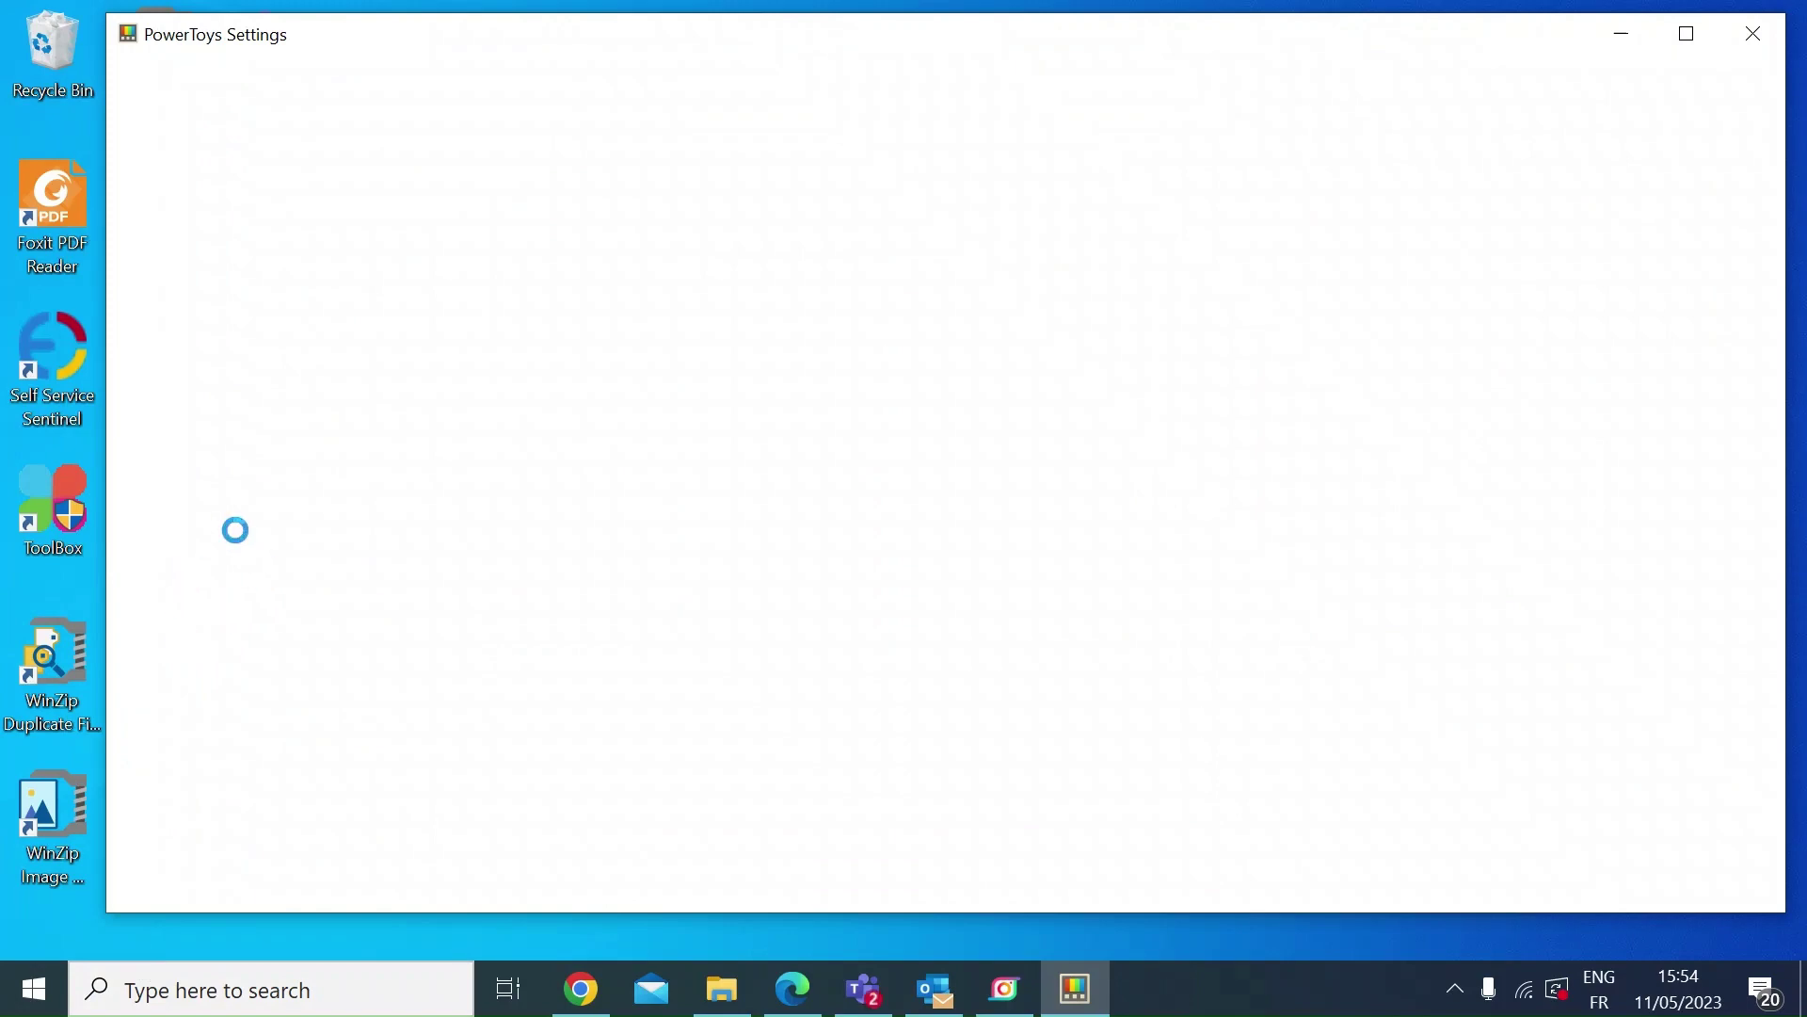
# Step: Turn Enable PowerRename off and back on, leaving it enabled, then close PowerToys Settings
pyautogui.scroll(-2, 236, 530)
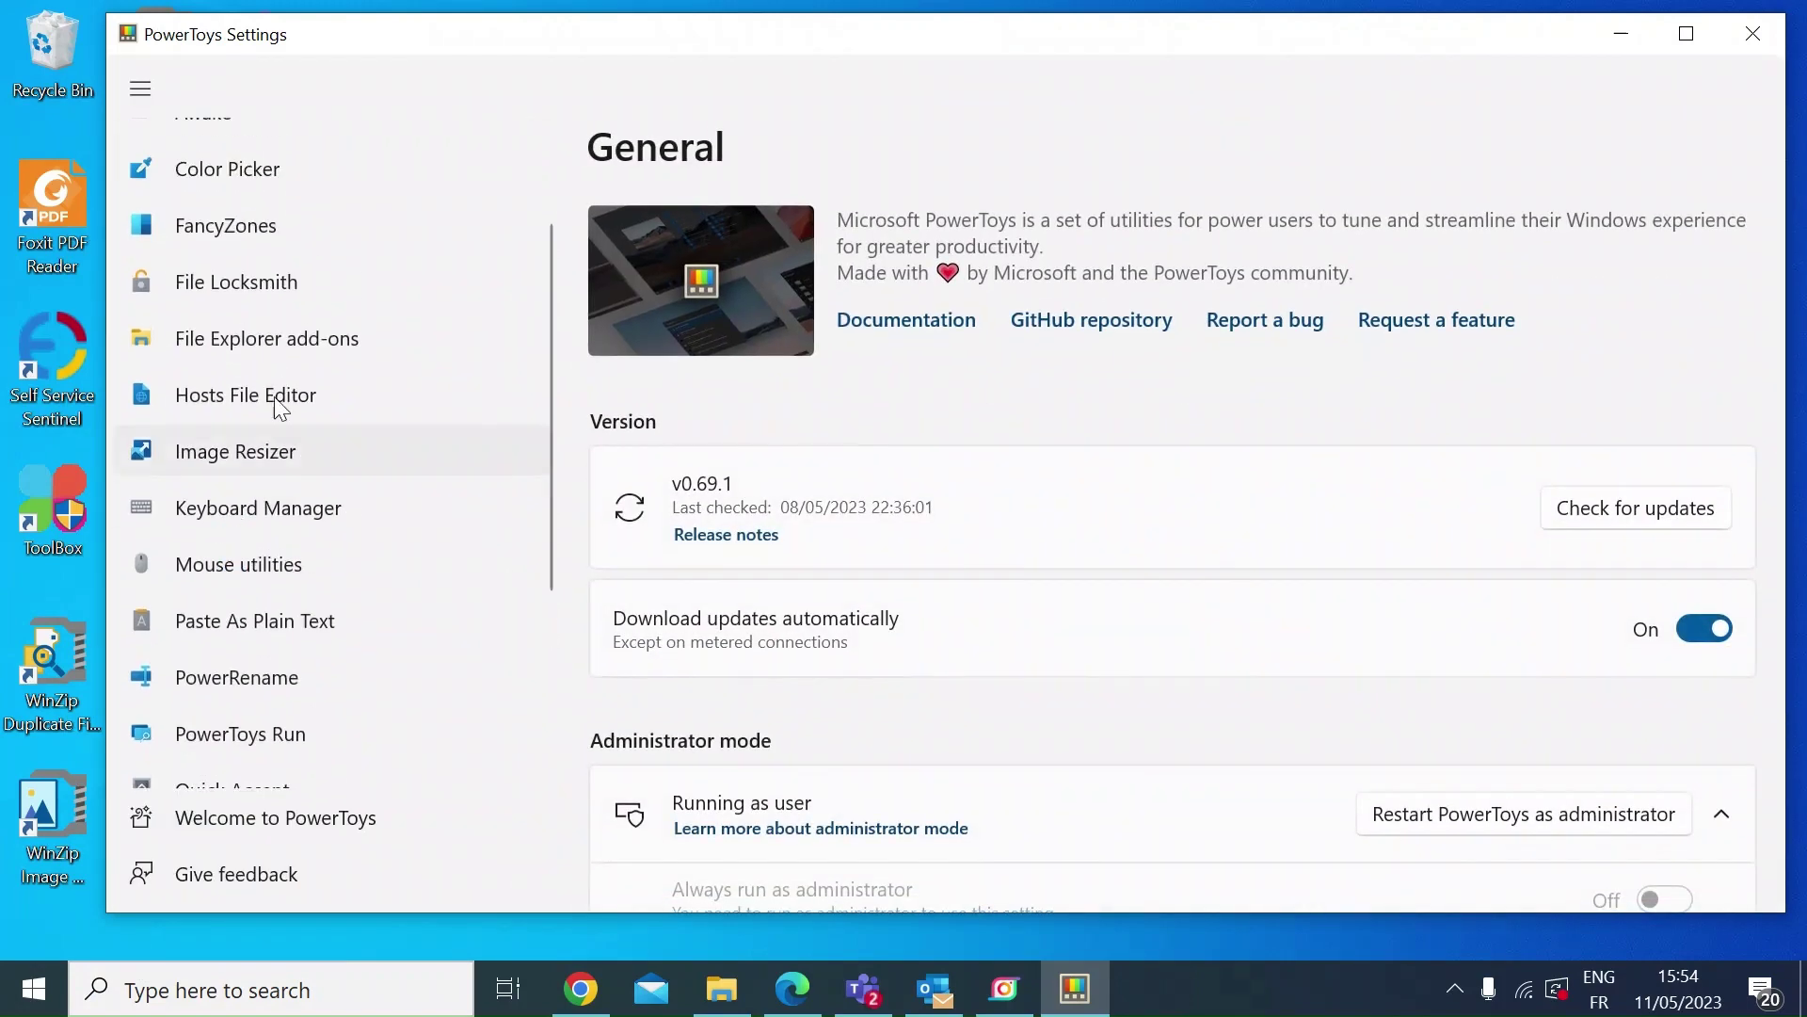
pyautogui.scroll(-4, 247, 573)
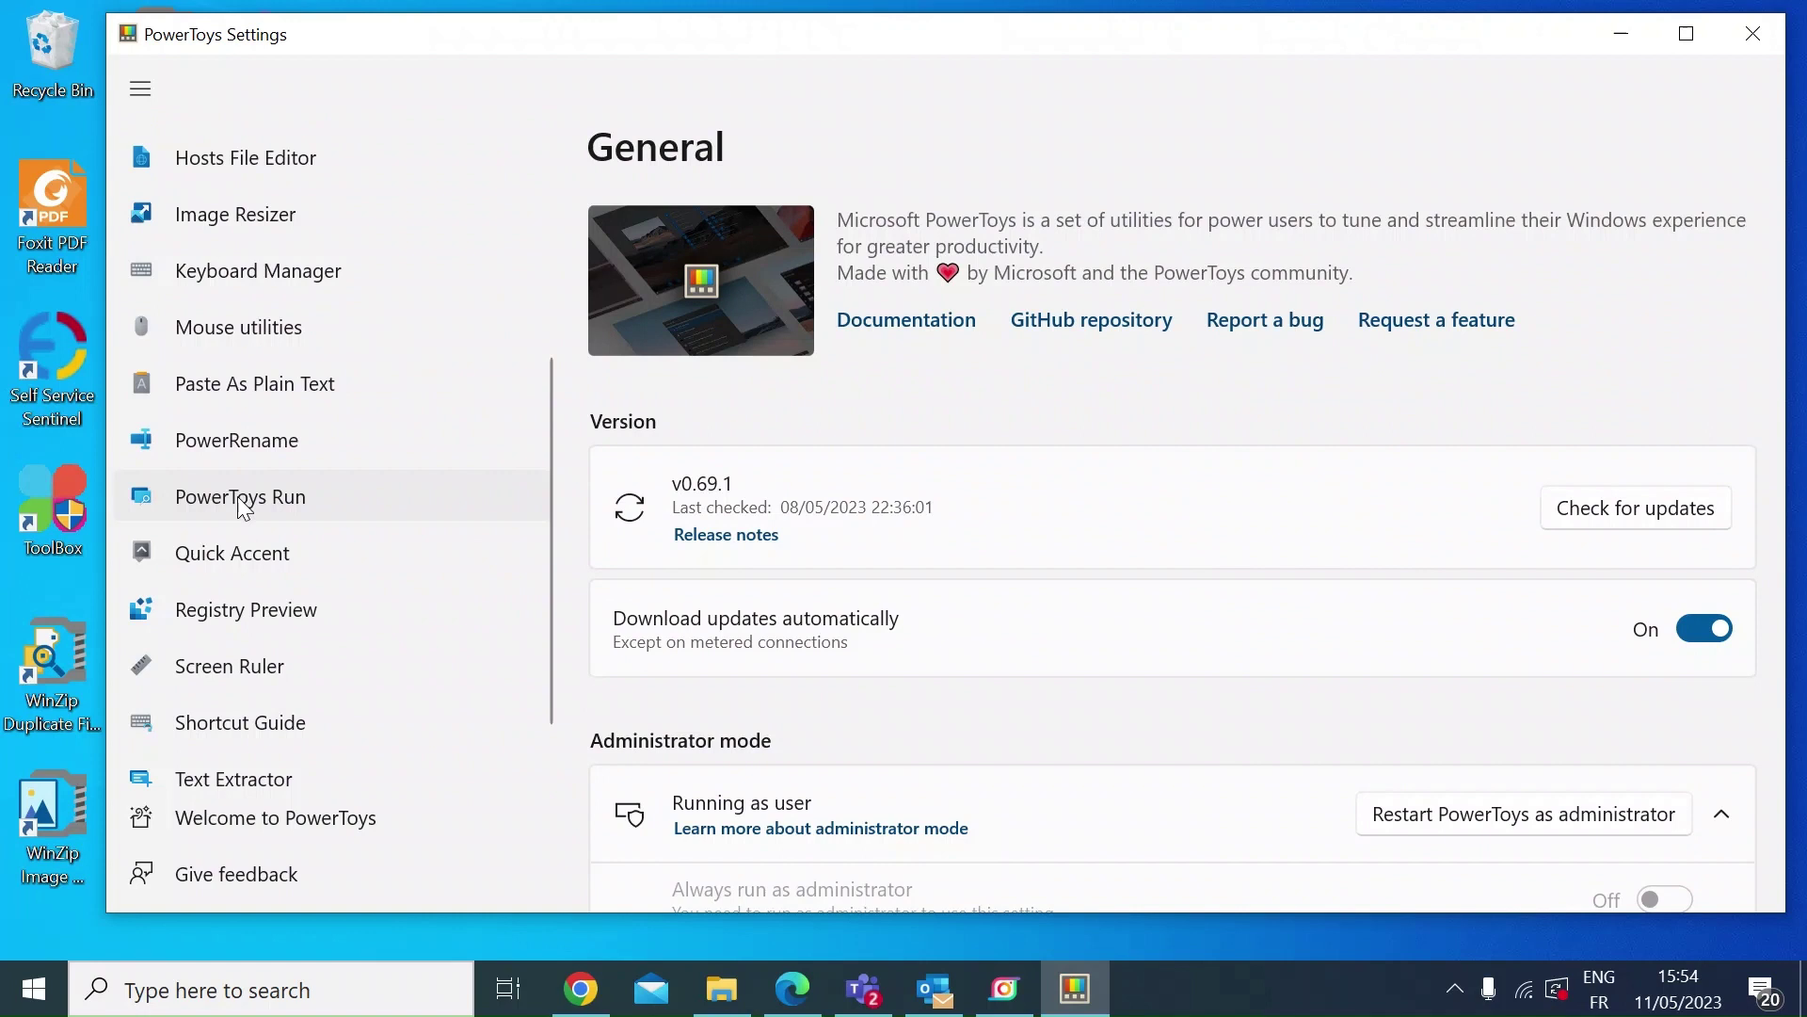
pyautogui.click(244, 438)
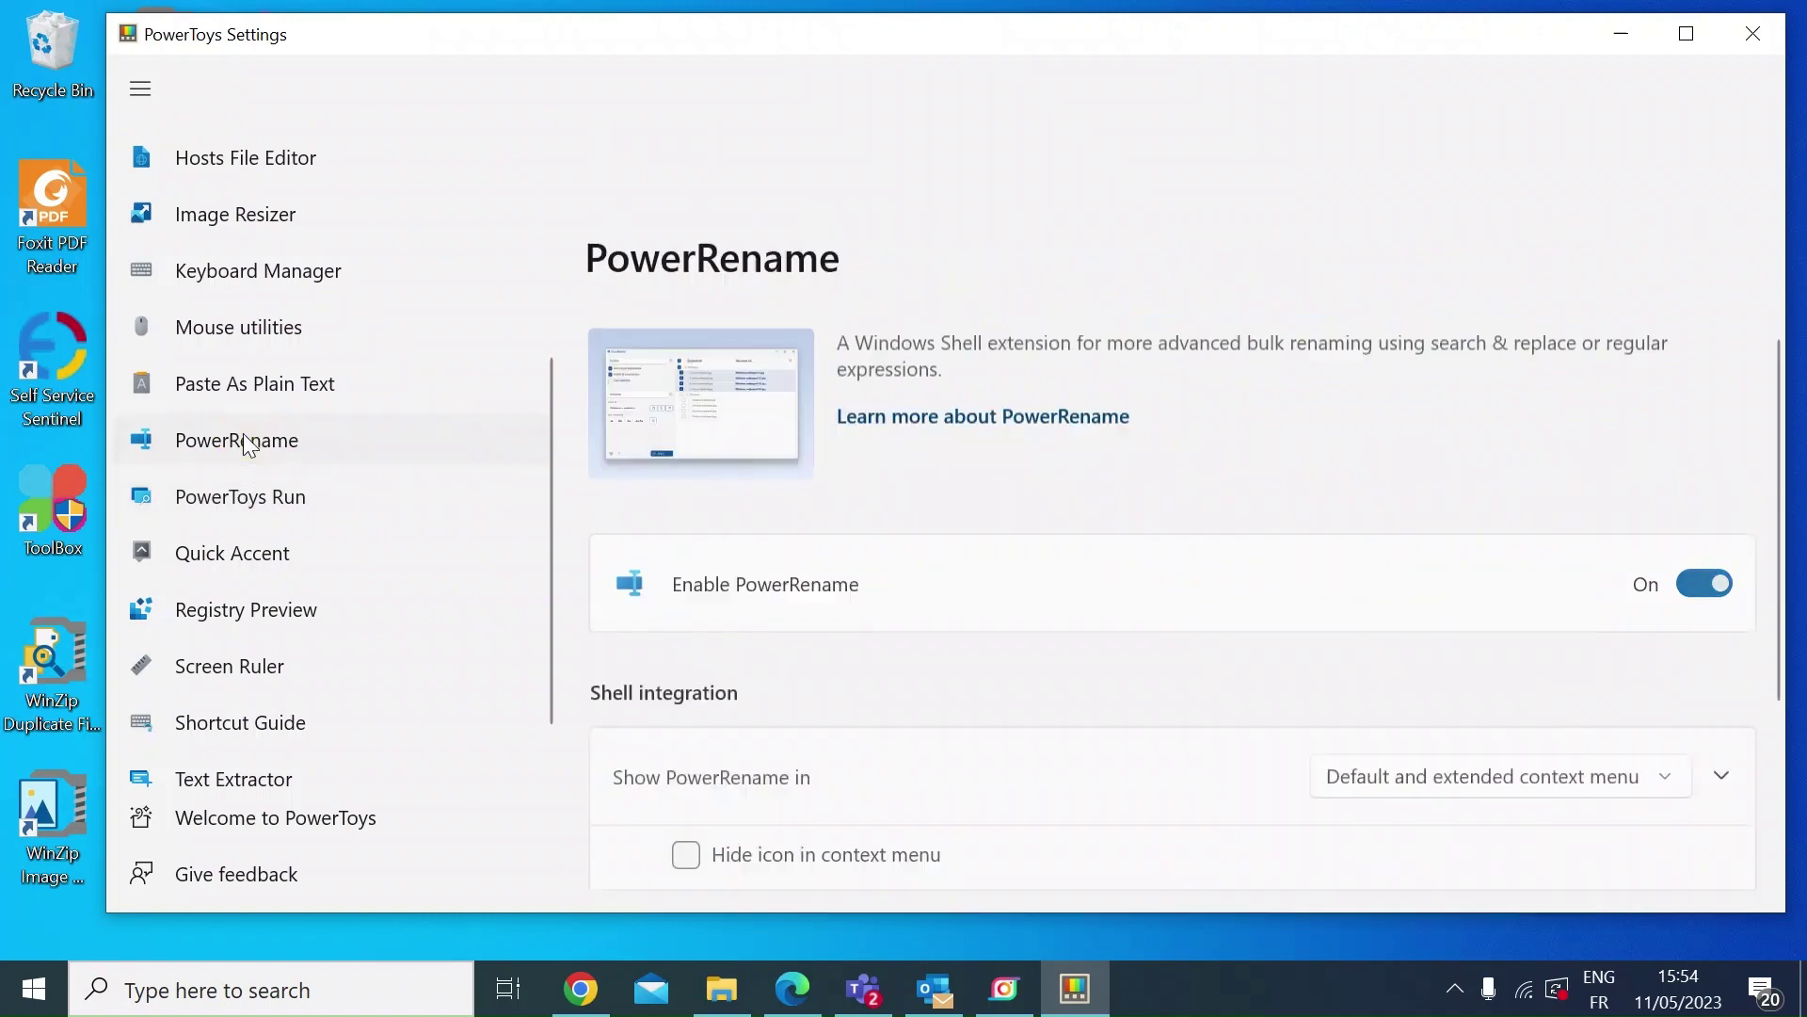
pyautogui.click(1705, 461)
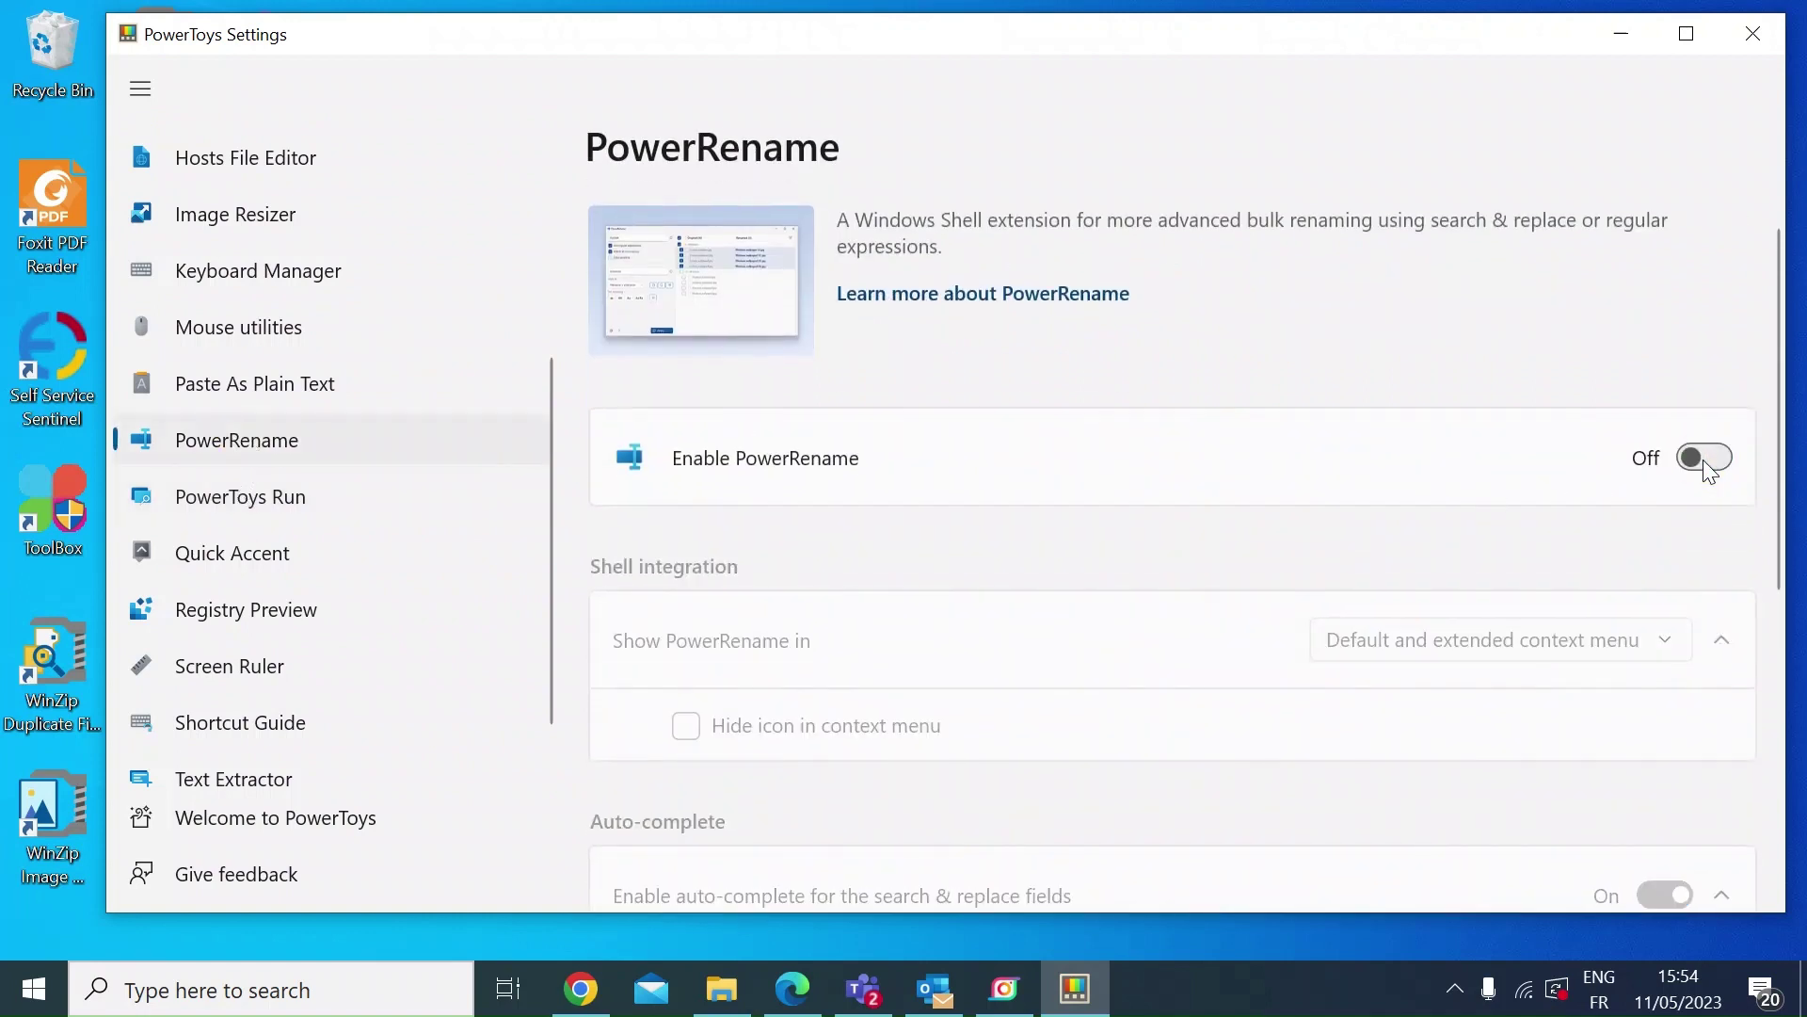
pyautogui.click(1712, 461)
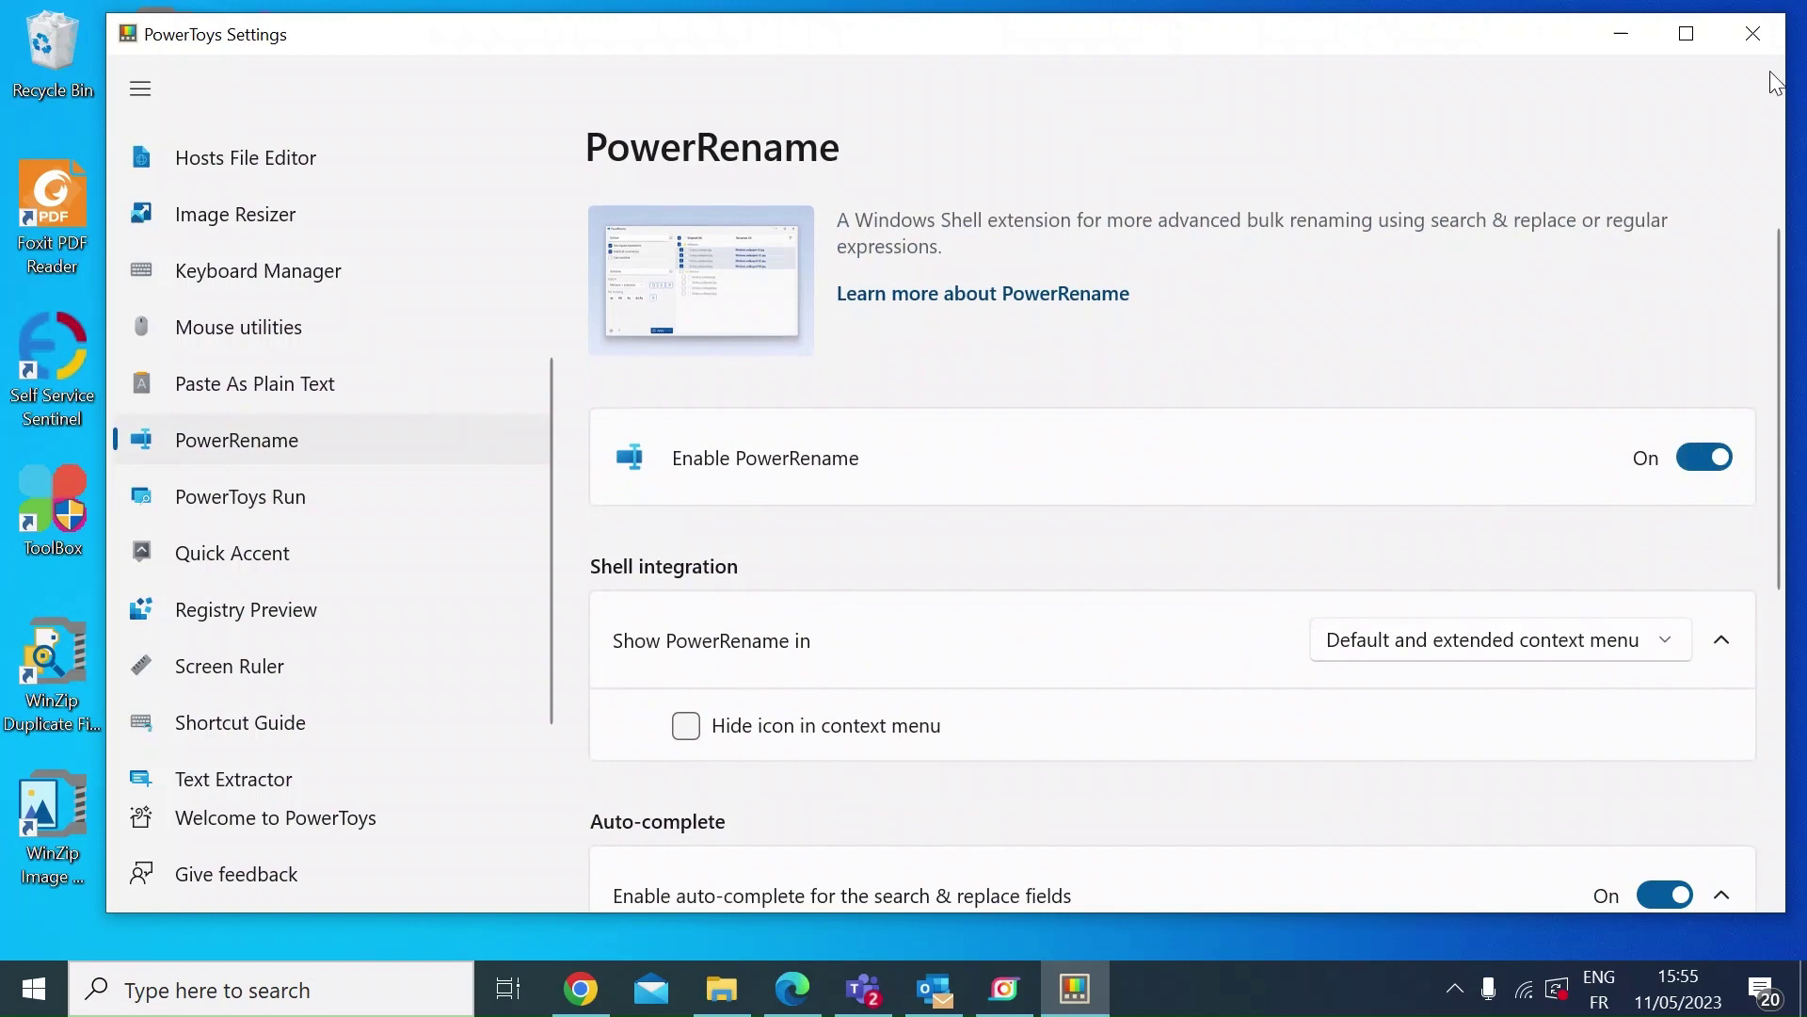
pyautogui.click(1763, 31)
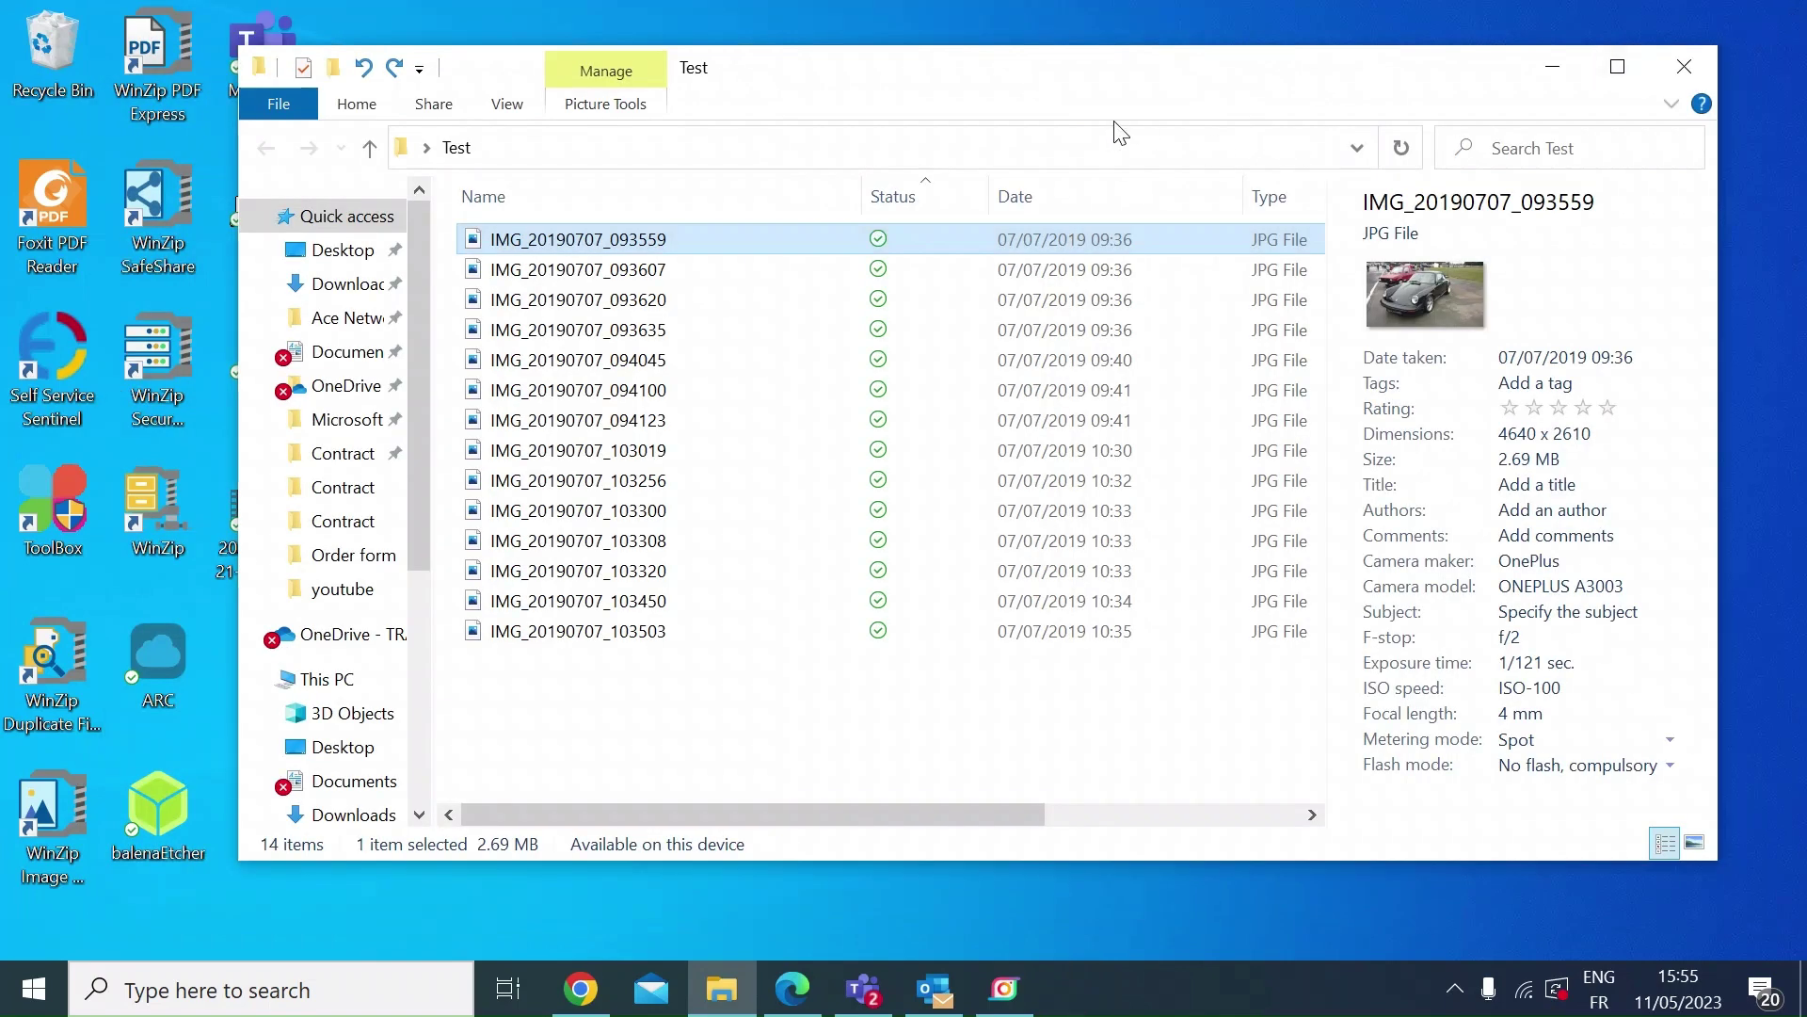
# Step: Maximize the Test folder window, select all 14 photos, and open them in PowerRename
pyautogui.click(1617, 66)
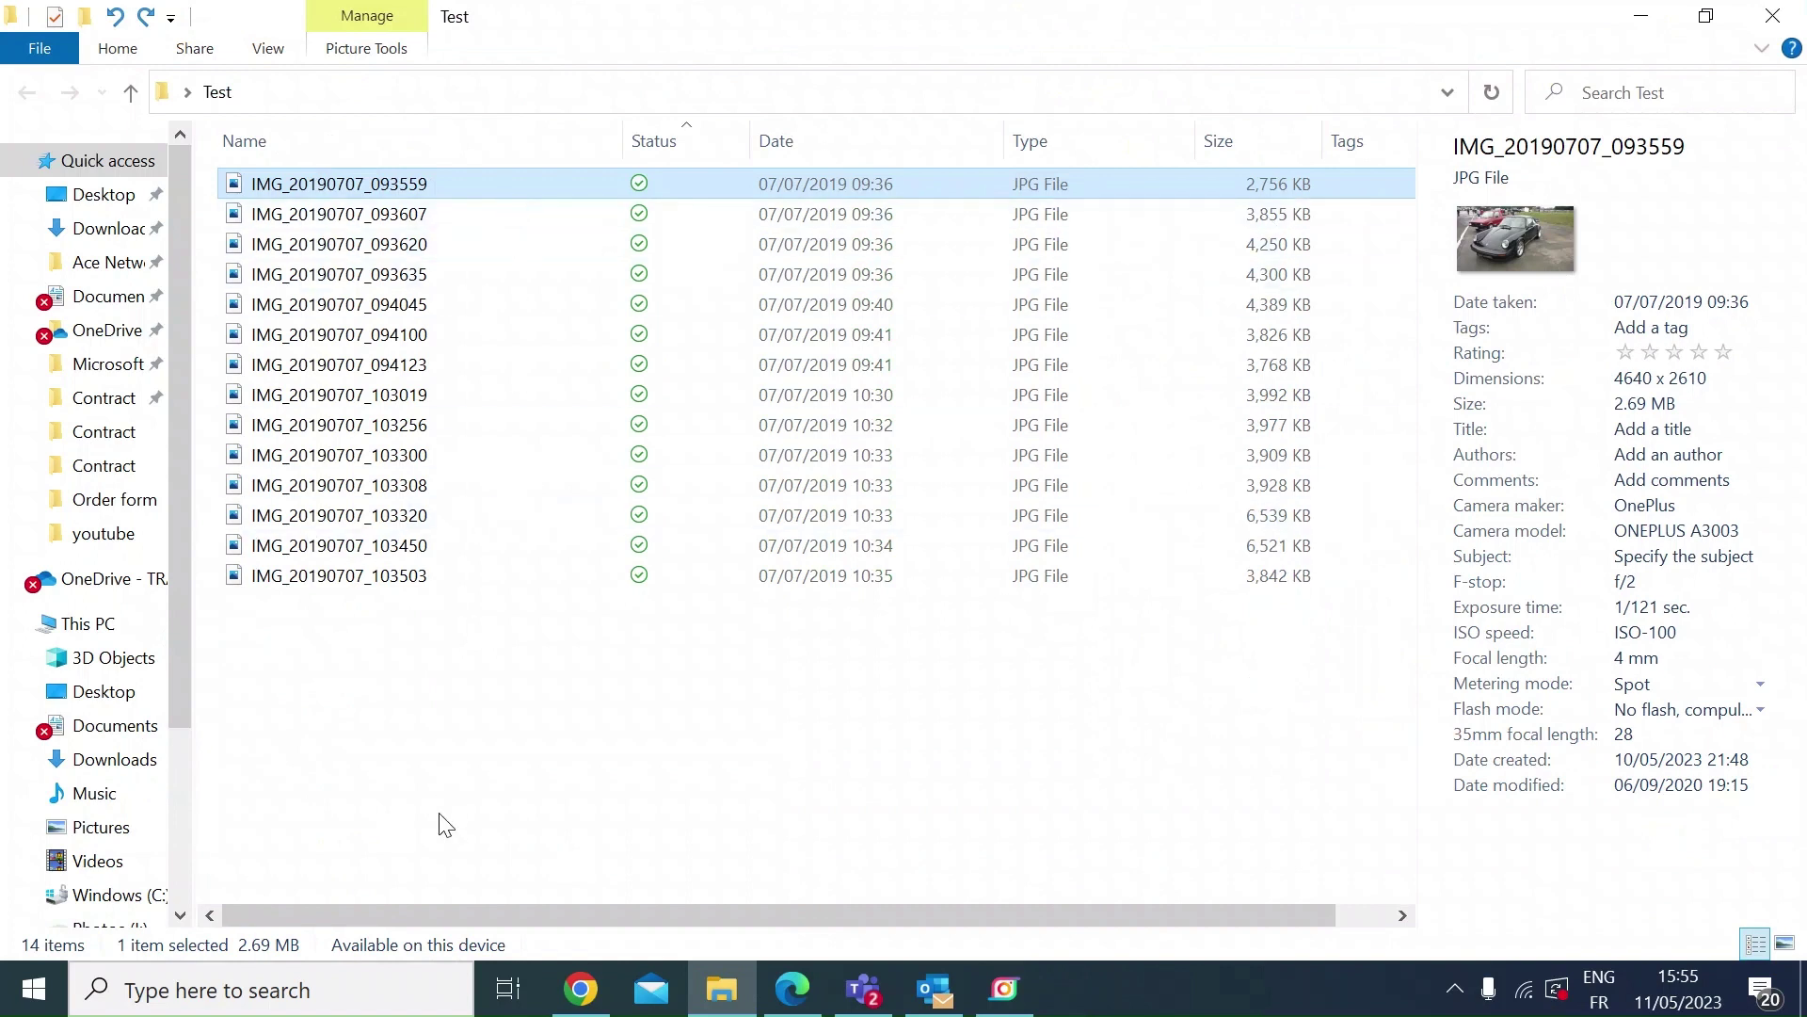
pyautogui.hotkey('shift', 'Down')
pyautogui.hotkey('shift', 'Down')
pyautogui.hotkey('shift', 'Down')
pyautogui.hotkey('shift', 'Down')
pyautogui.hotkey('shift', 'Down')
pyautogui.hotkey('shift', 'Down')
pyautogui.hotkey('shift', 'Down')
pyautogui.hotkey('shift', 'Down')
pyautogui.hotkey('shift', 'Down')
pyautogui.hotkey('shift', 'Down')
pyautogui.hotkey('shift', 'Down')
pyautogui.hotkey('shift', 'Down')
pyautogui.hotkey('shift', 'Down')
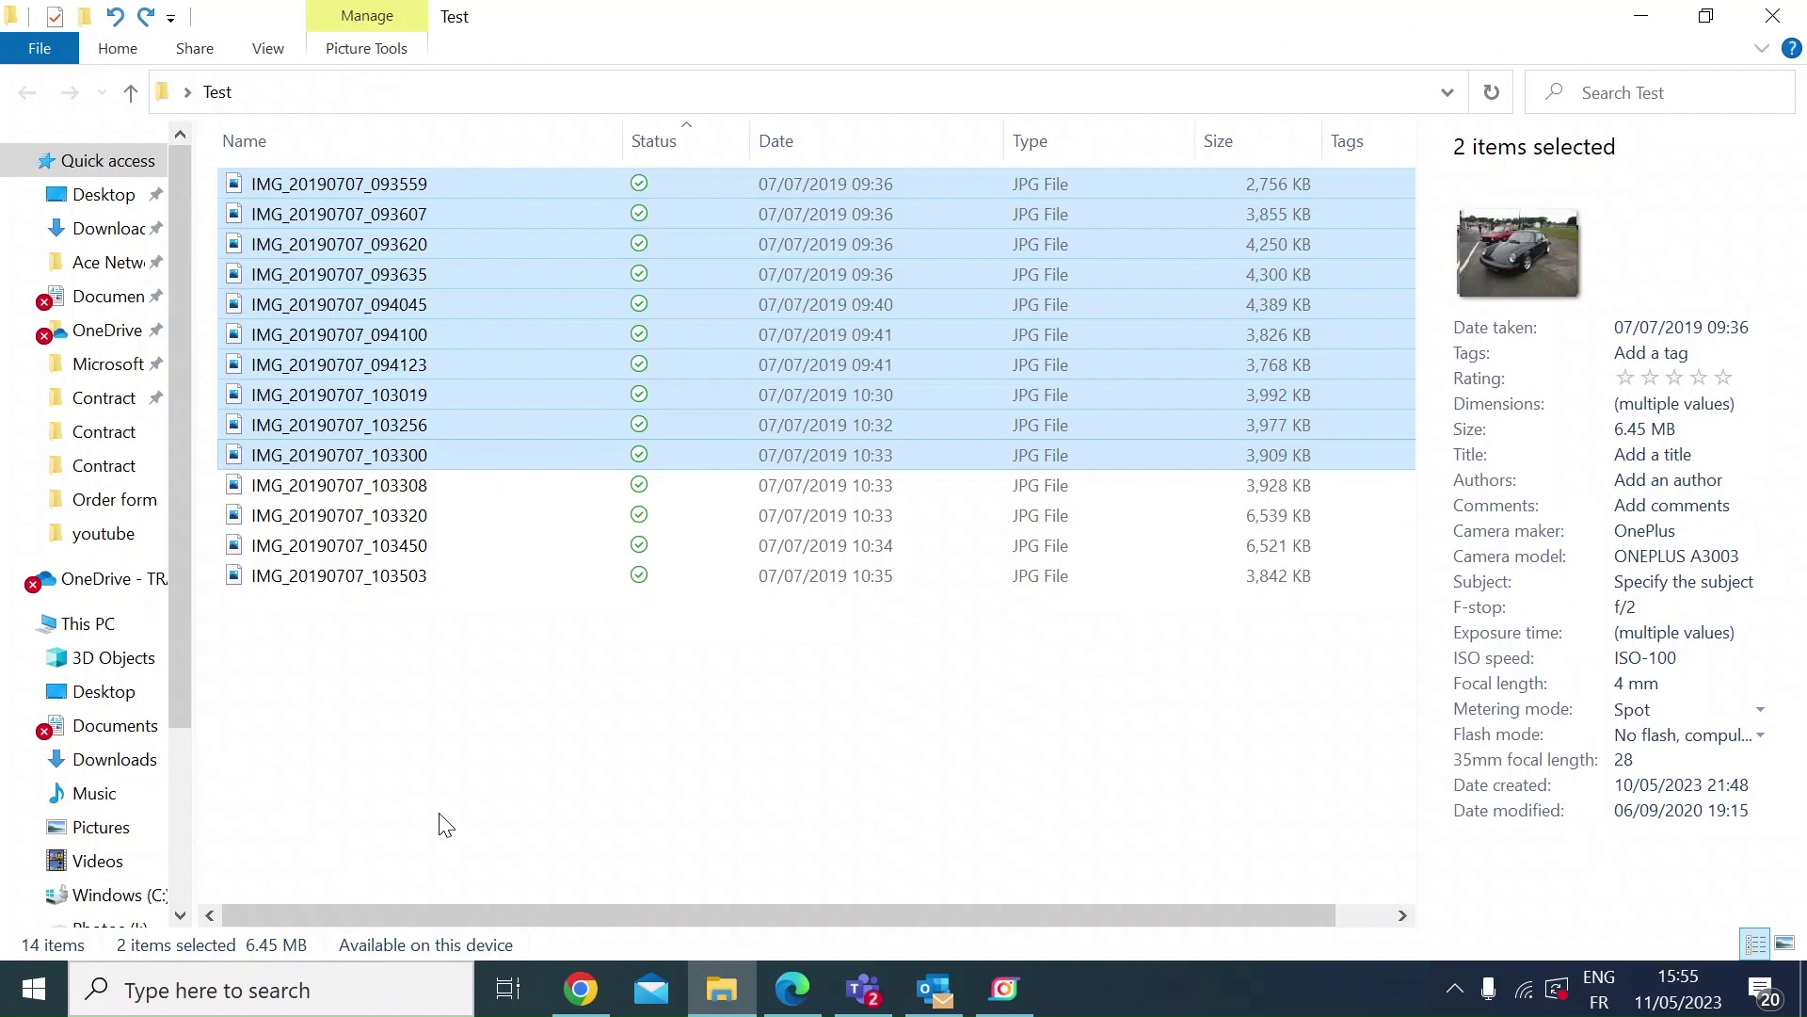
pyautogui.rightClick(350, 346)
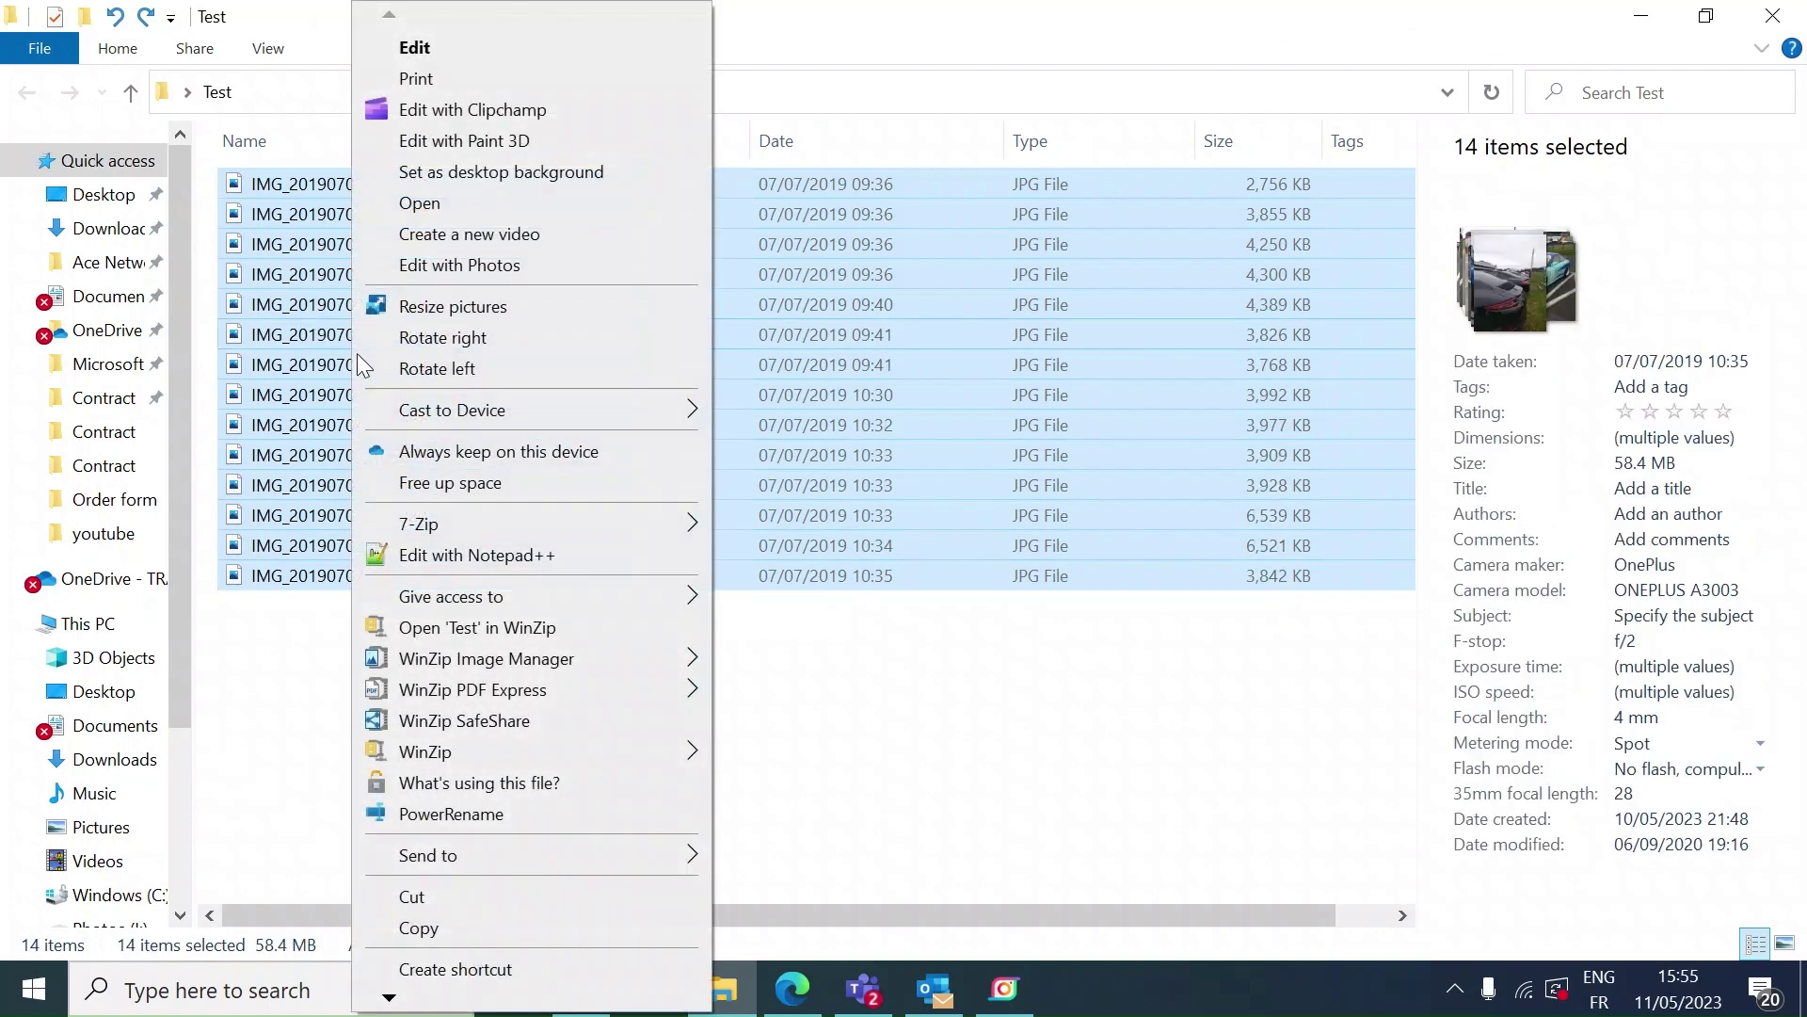
pyautogui.click(497, 817)
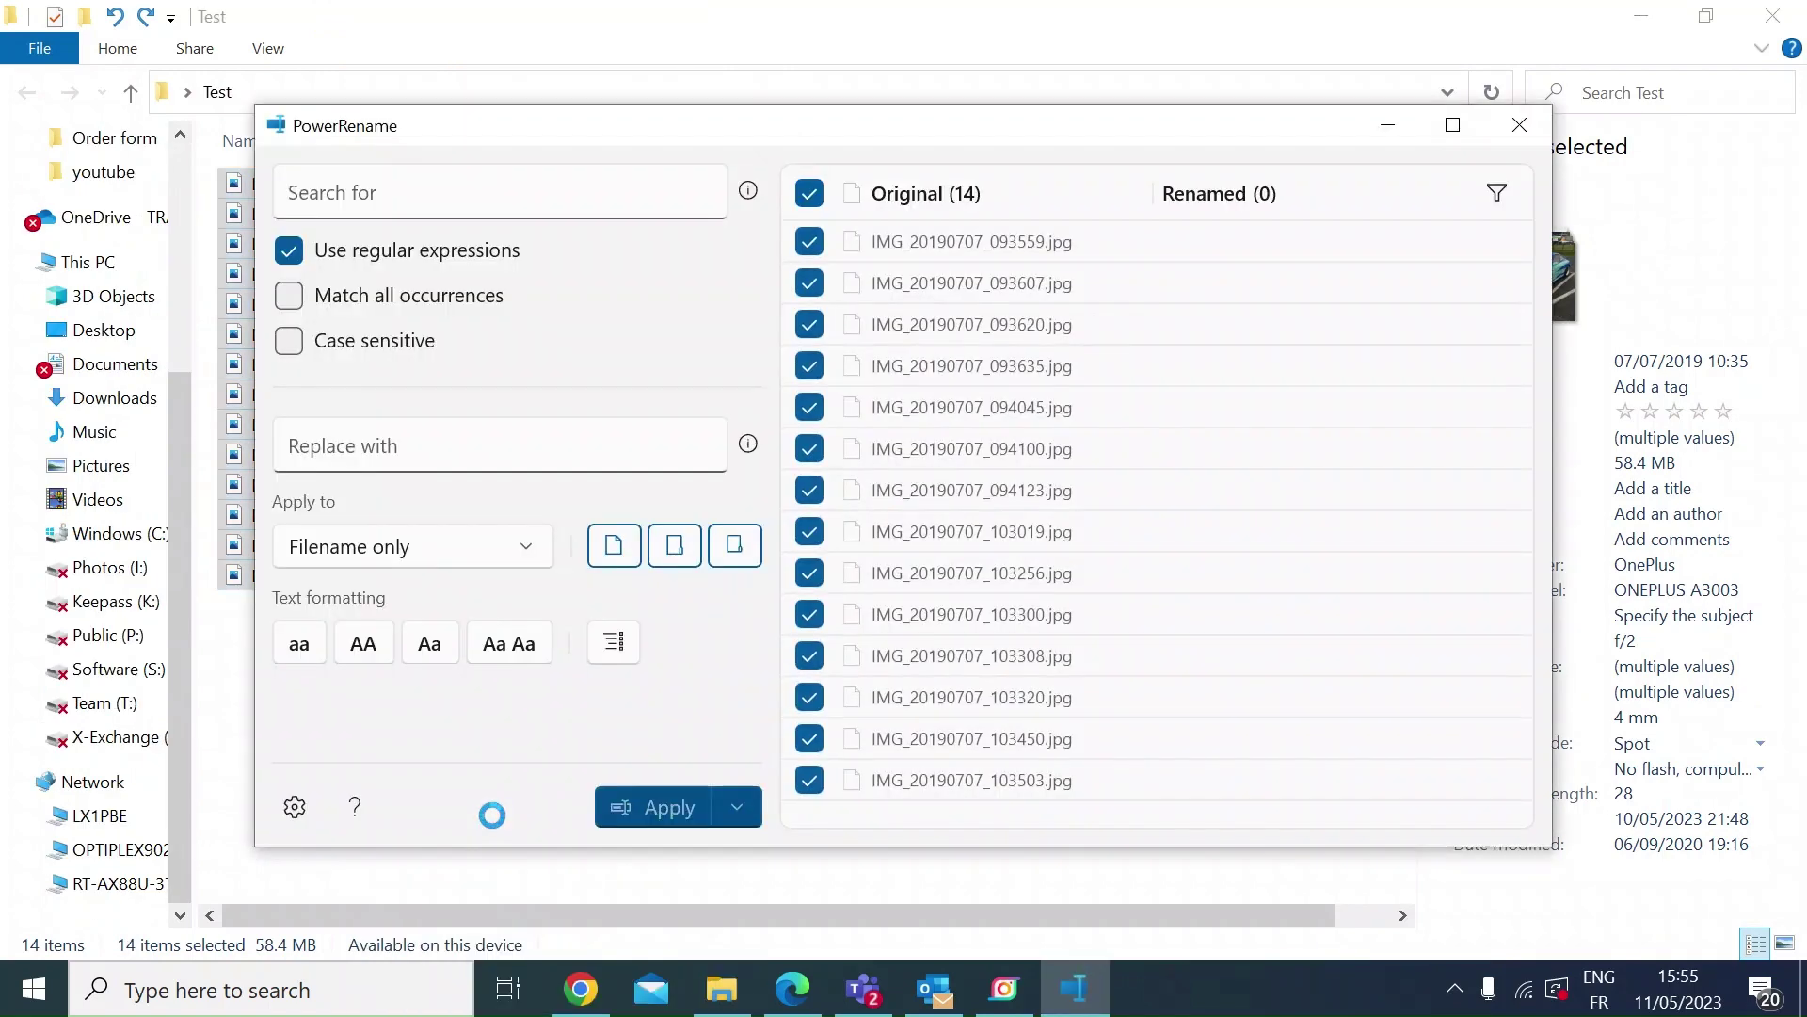
pyautogui.moveTo(877, 122); pyautogui.dragTo(862, 94)
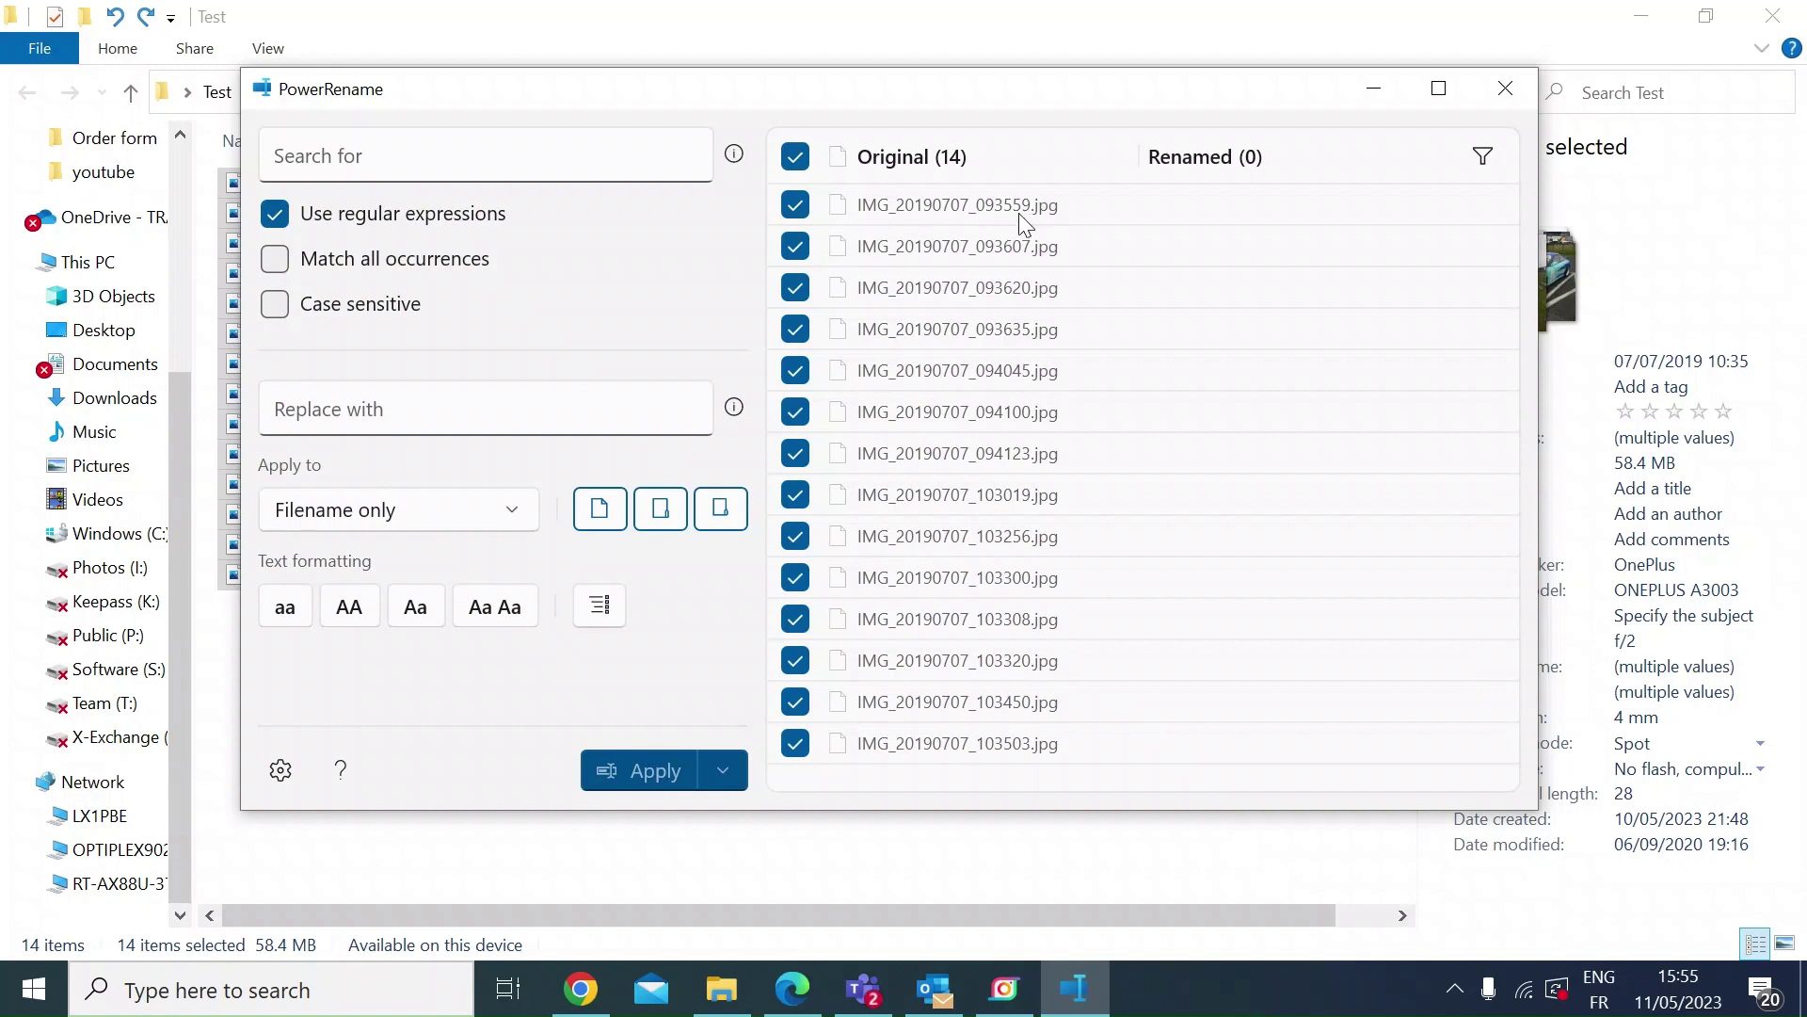
pyautogui.click(273, 214)
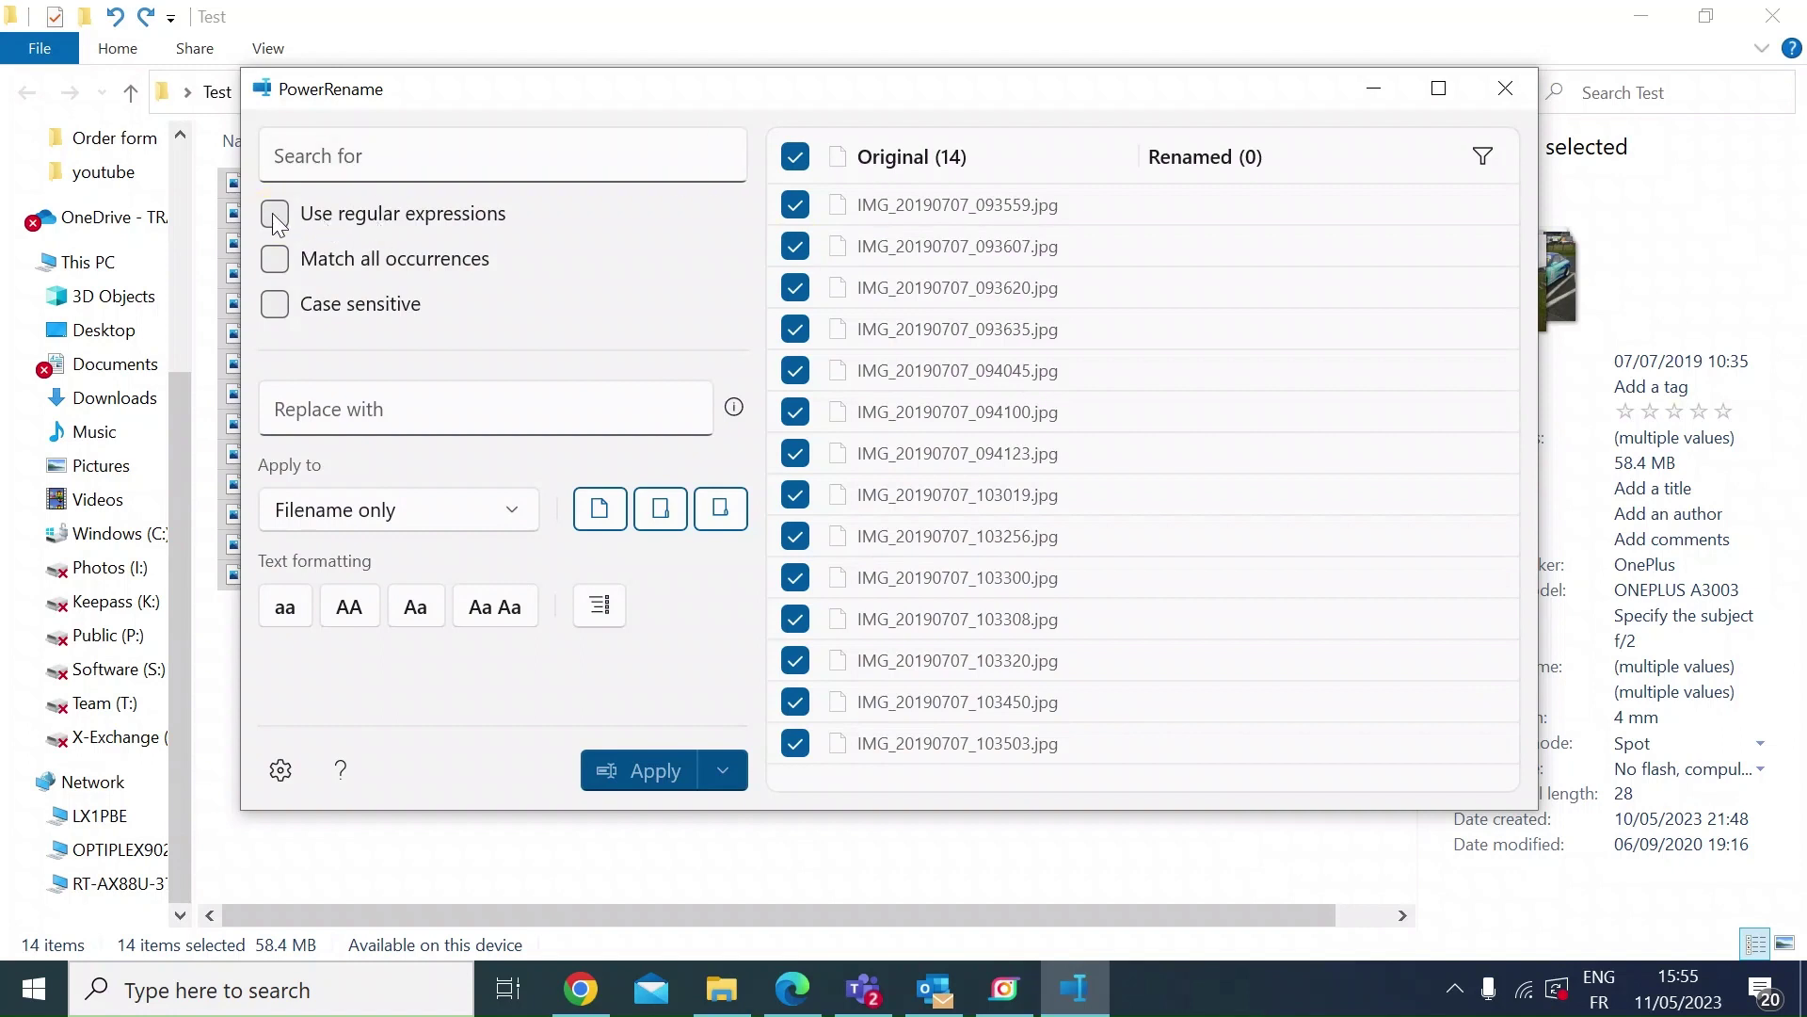
pyautogui.click(273, 215)
pyautogui.click(322, 158)
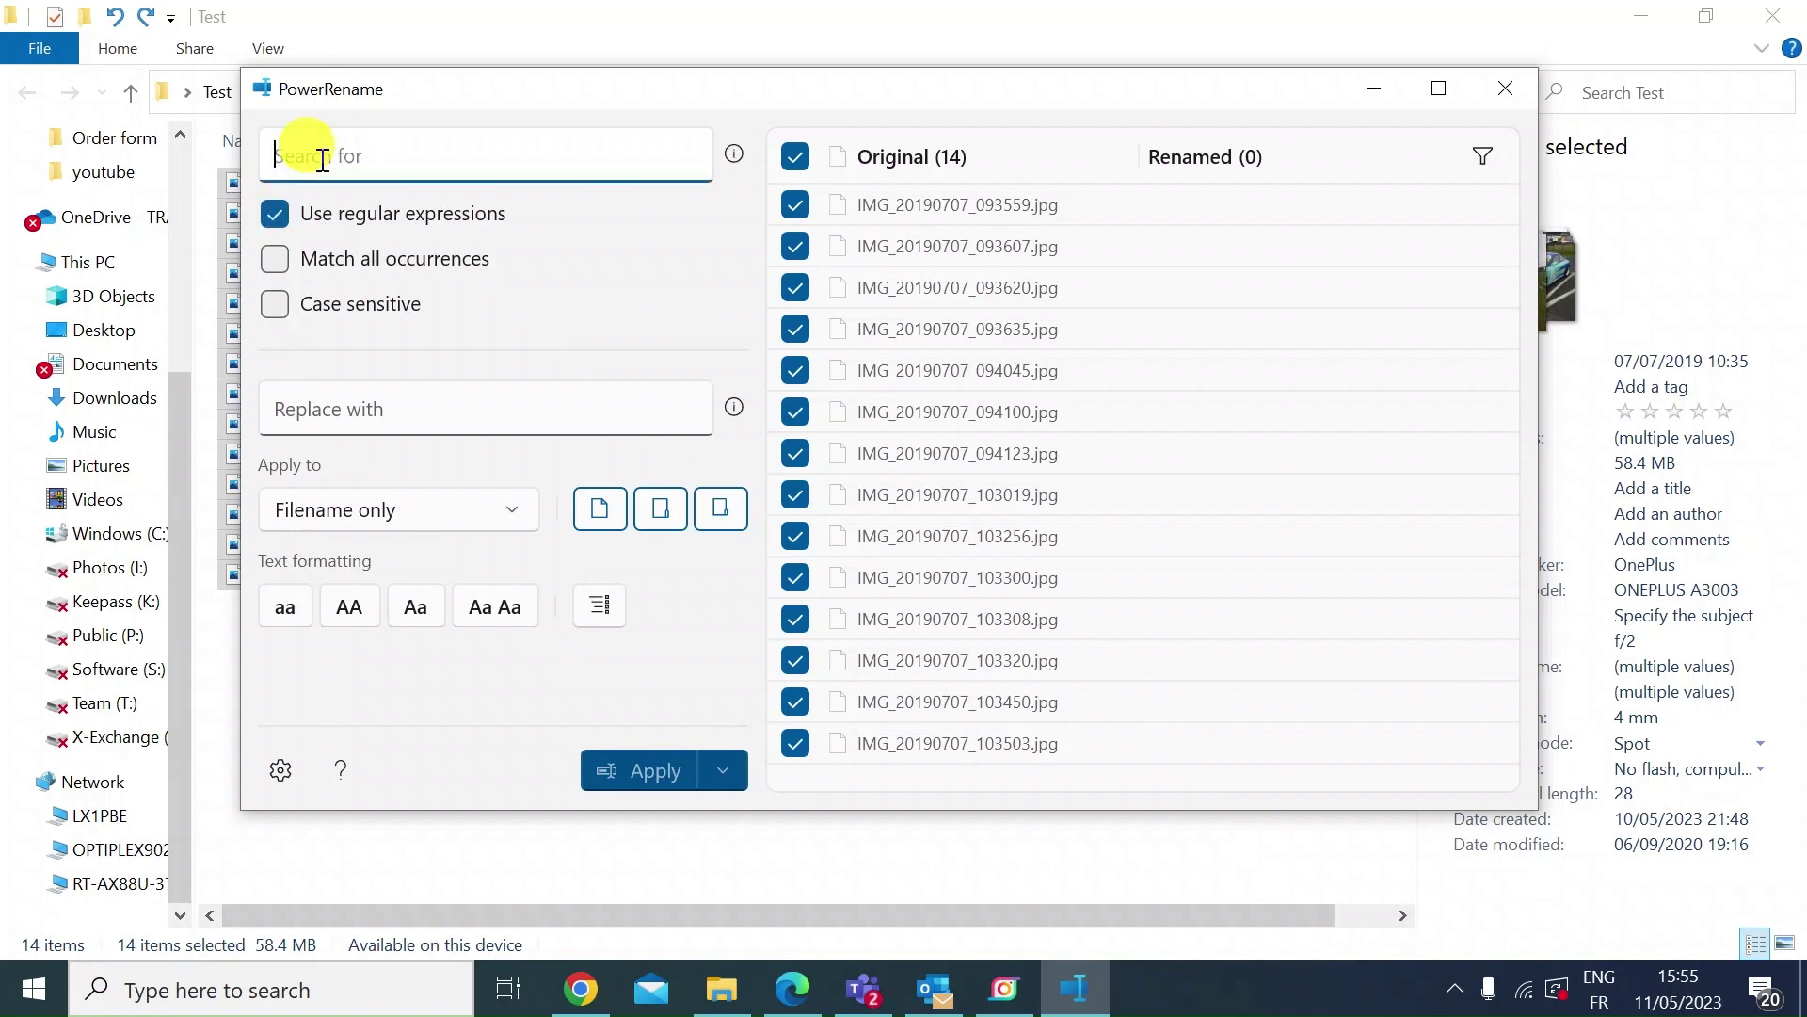
# Step: Search for '$' and replace with '_(Suffix)' to preview names like IMG_20190707_093559_(Suffix).jpg
pyautogui.write('$')
pyautogui.click(360, 412)
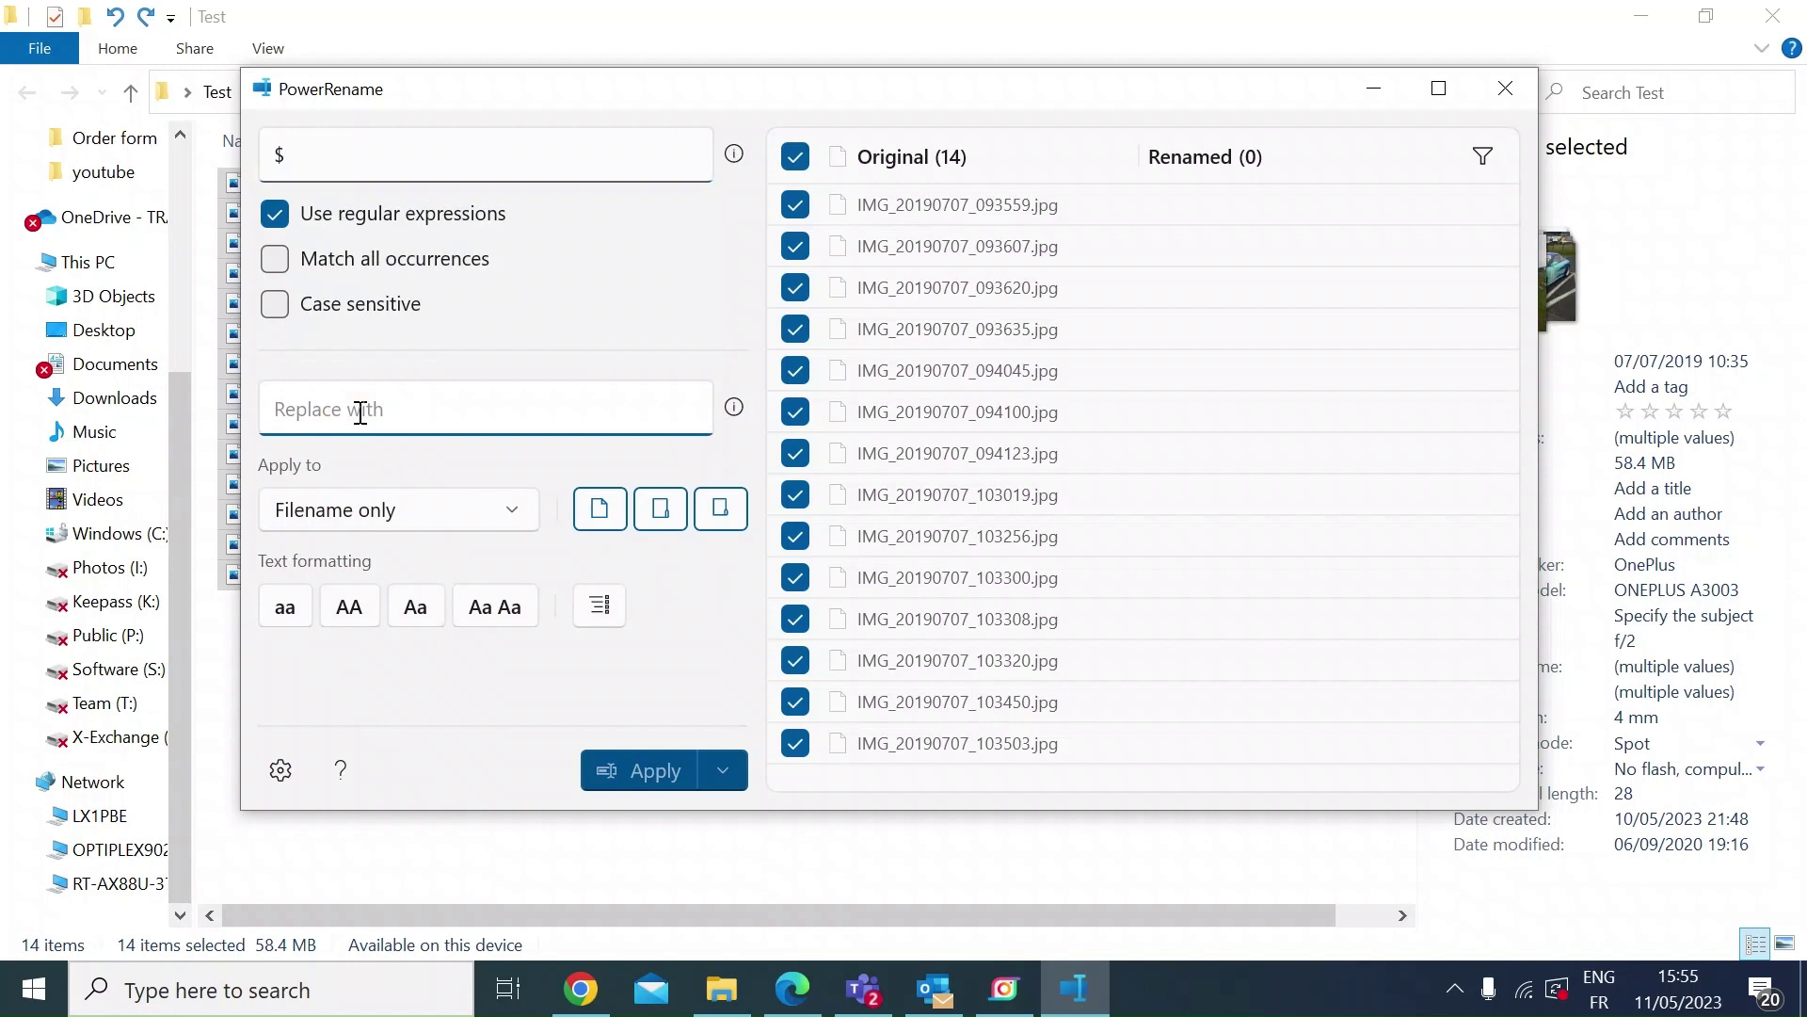
pyautogui.write('_(')
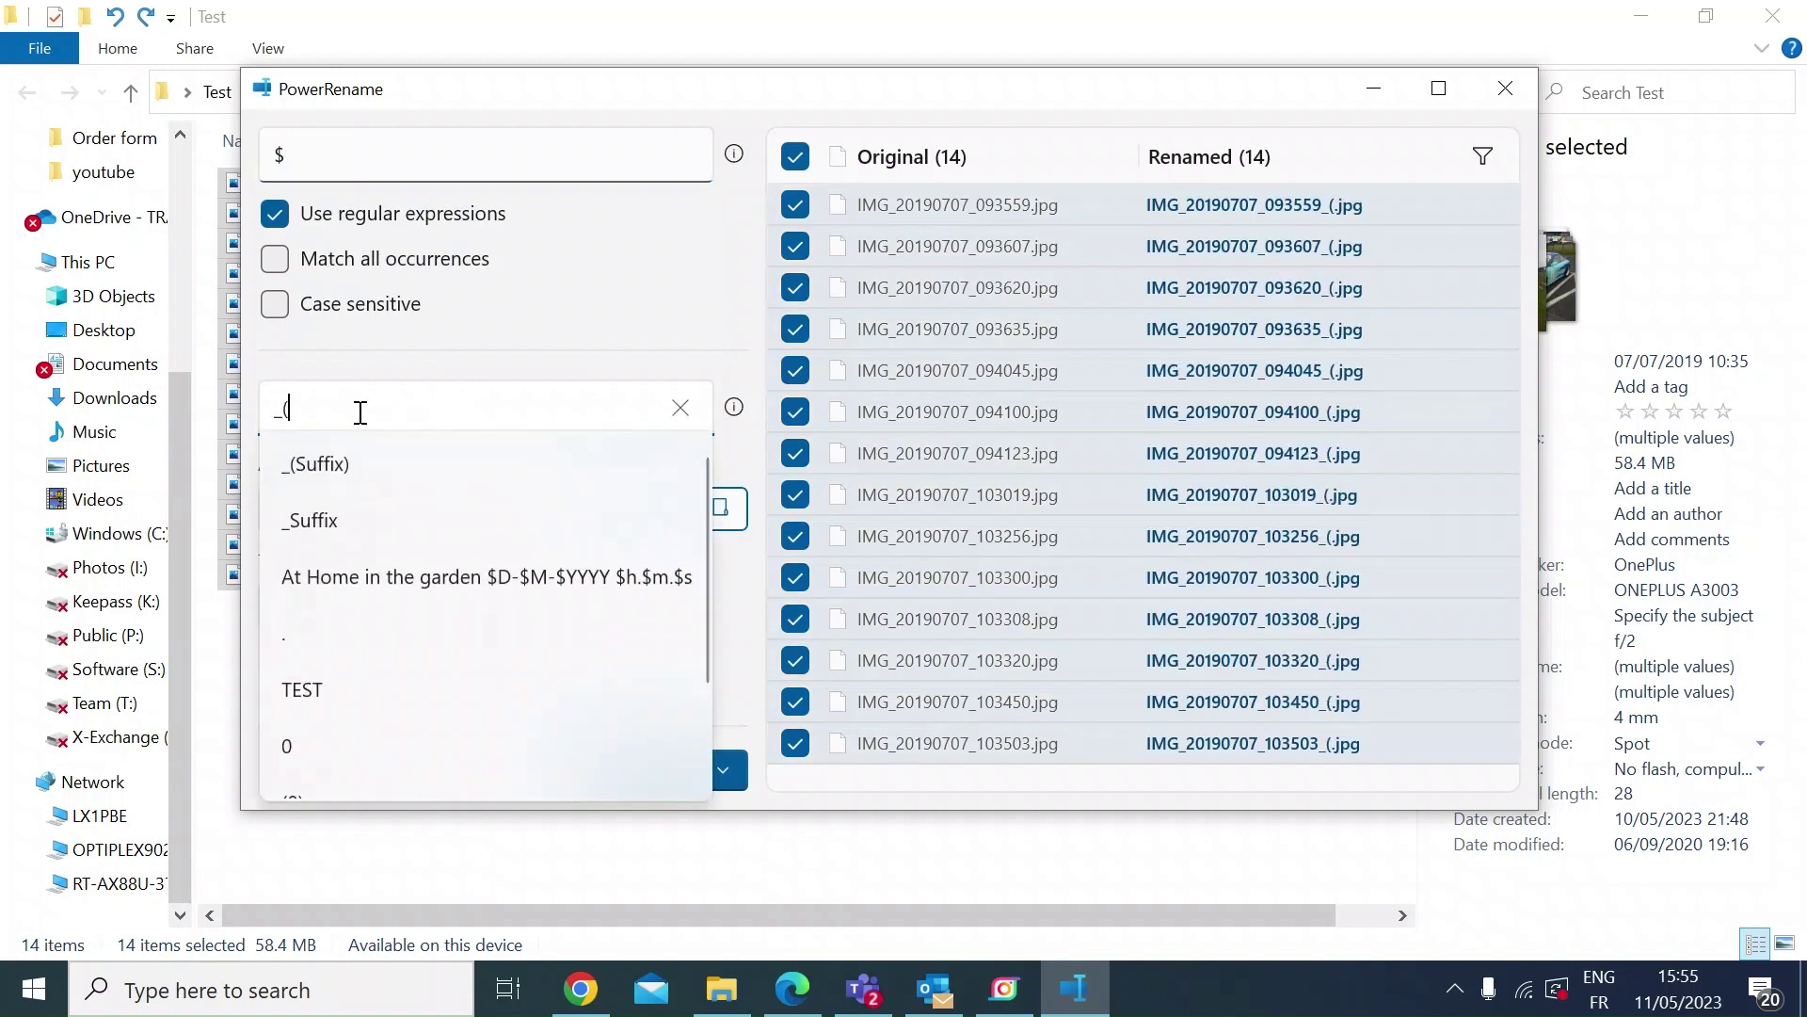
pyautogui.write('Suf')
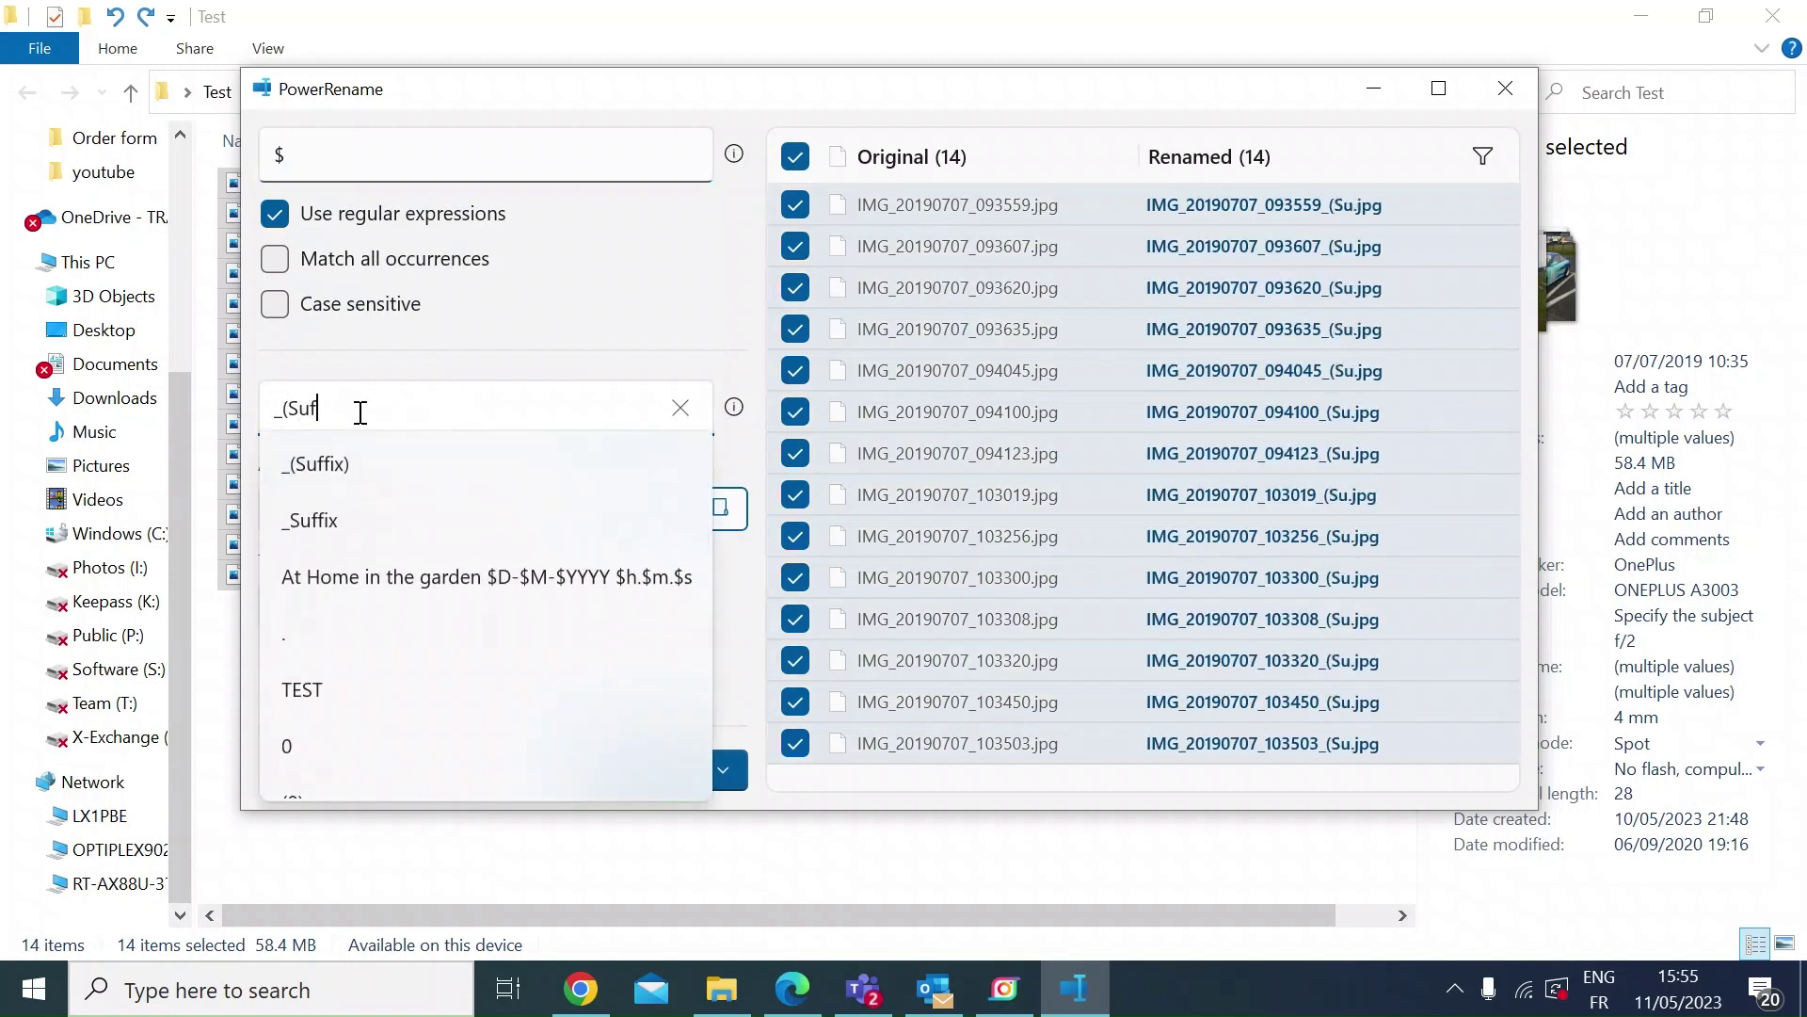
pyautogui.write('fix)')
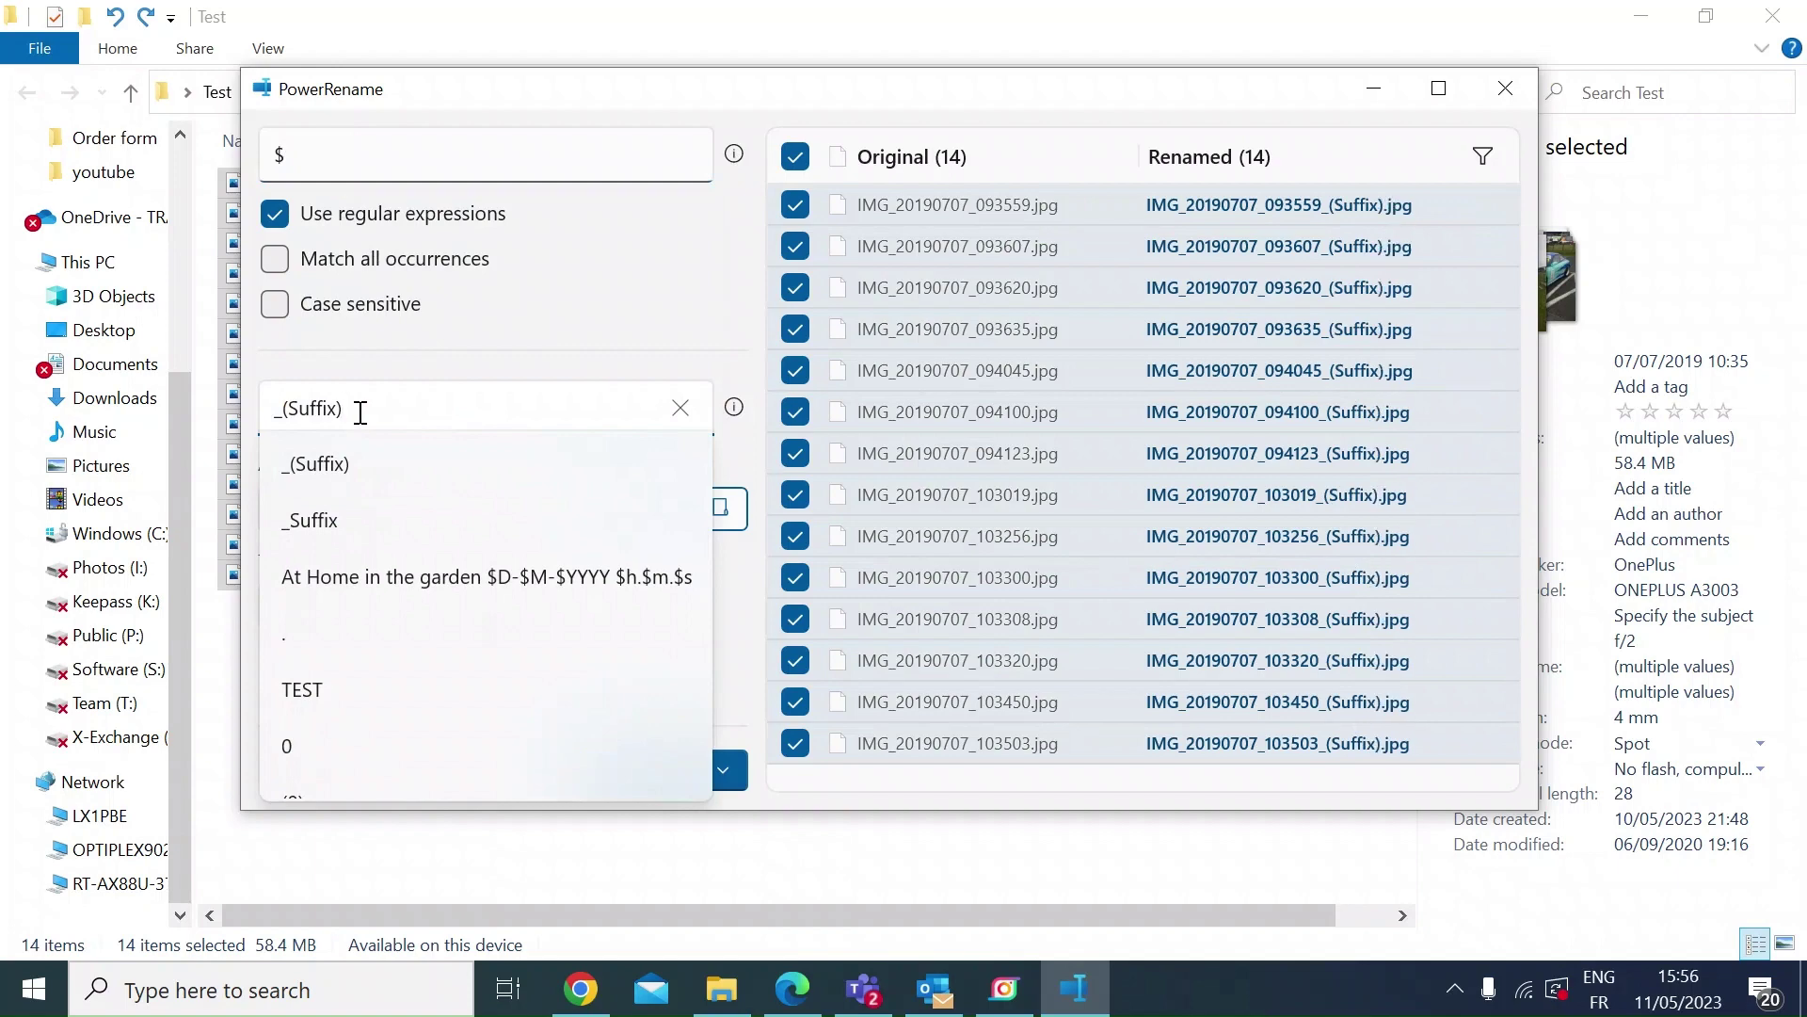
pyautogui.press('Escape')
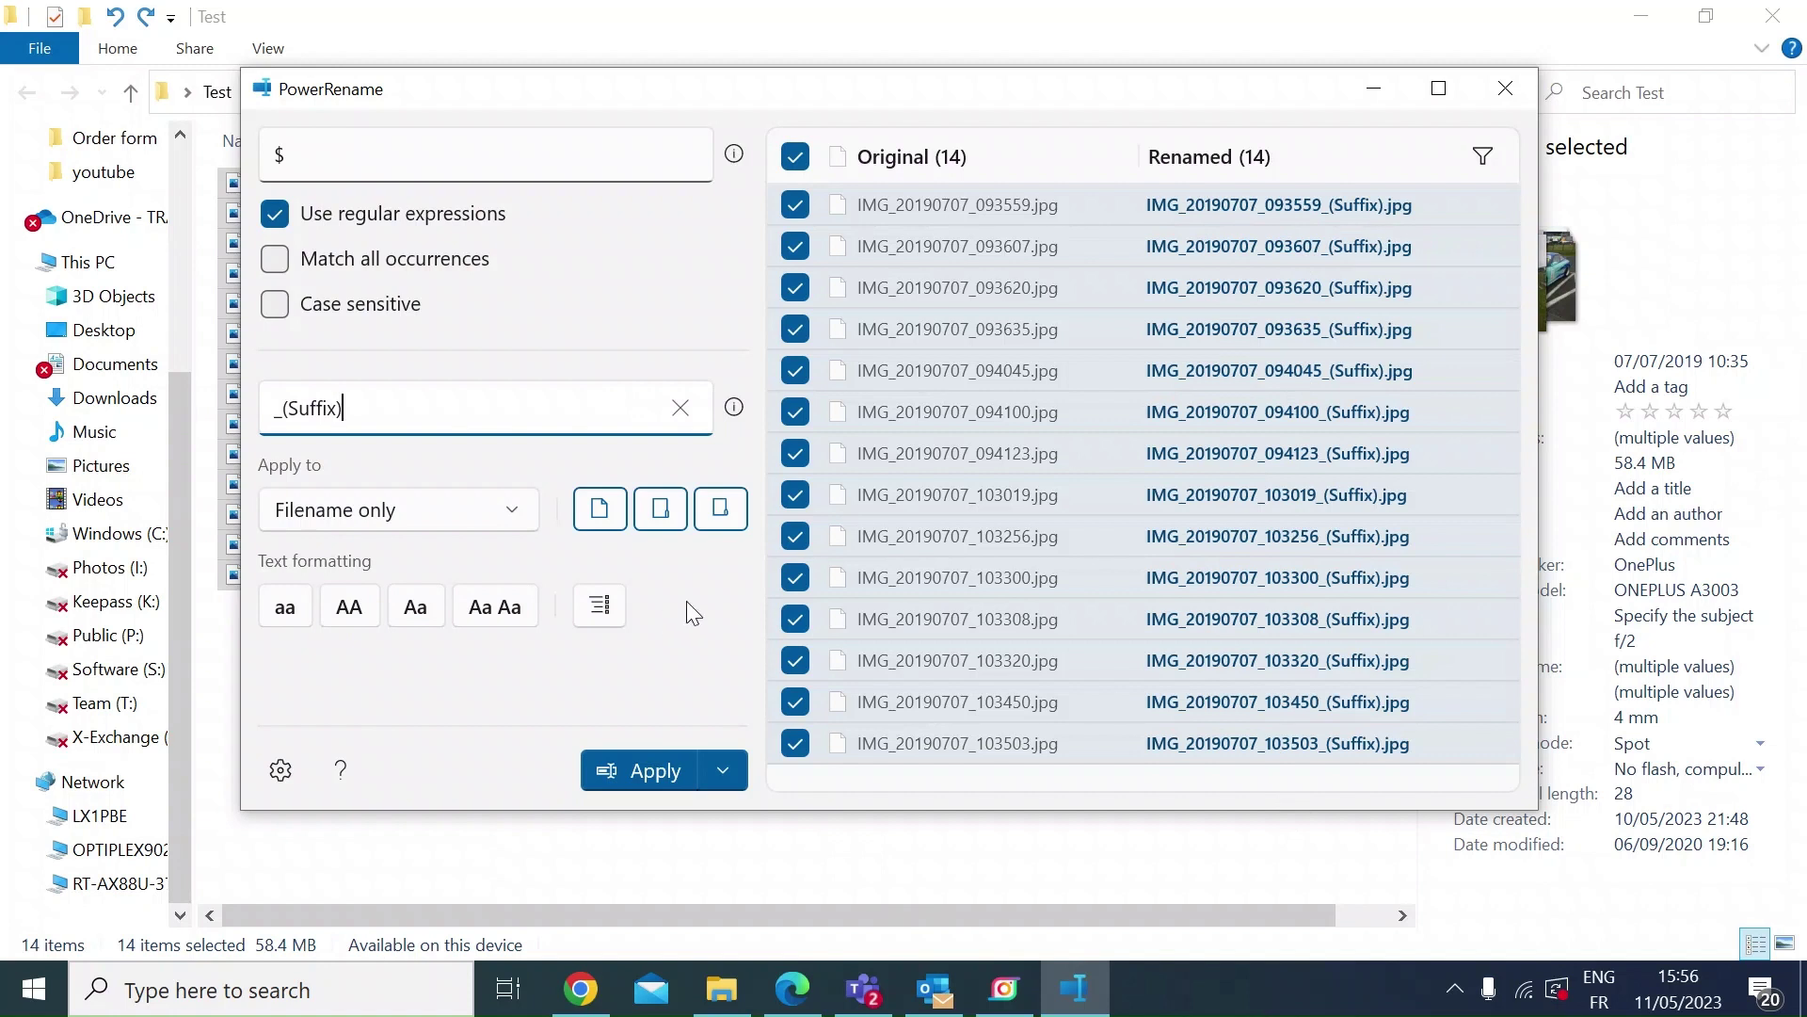
# Step: Choose 'Apply and close' from the Apply dropdown to rename all 14 photos
pyautogui.click(731, 777)
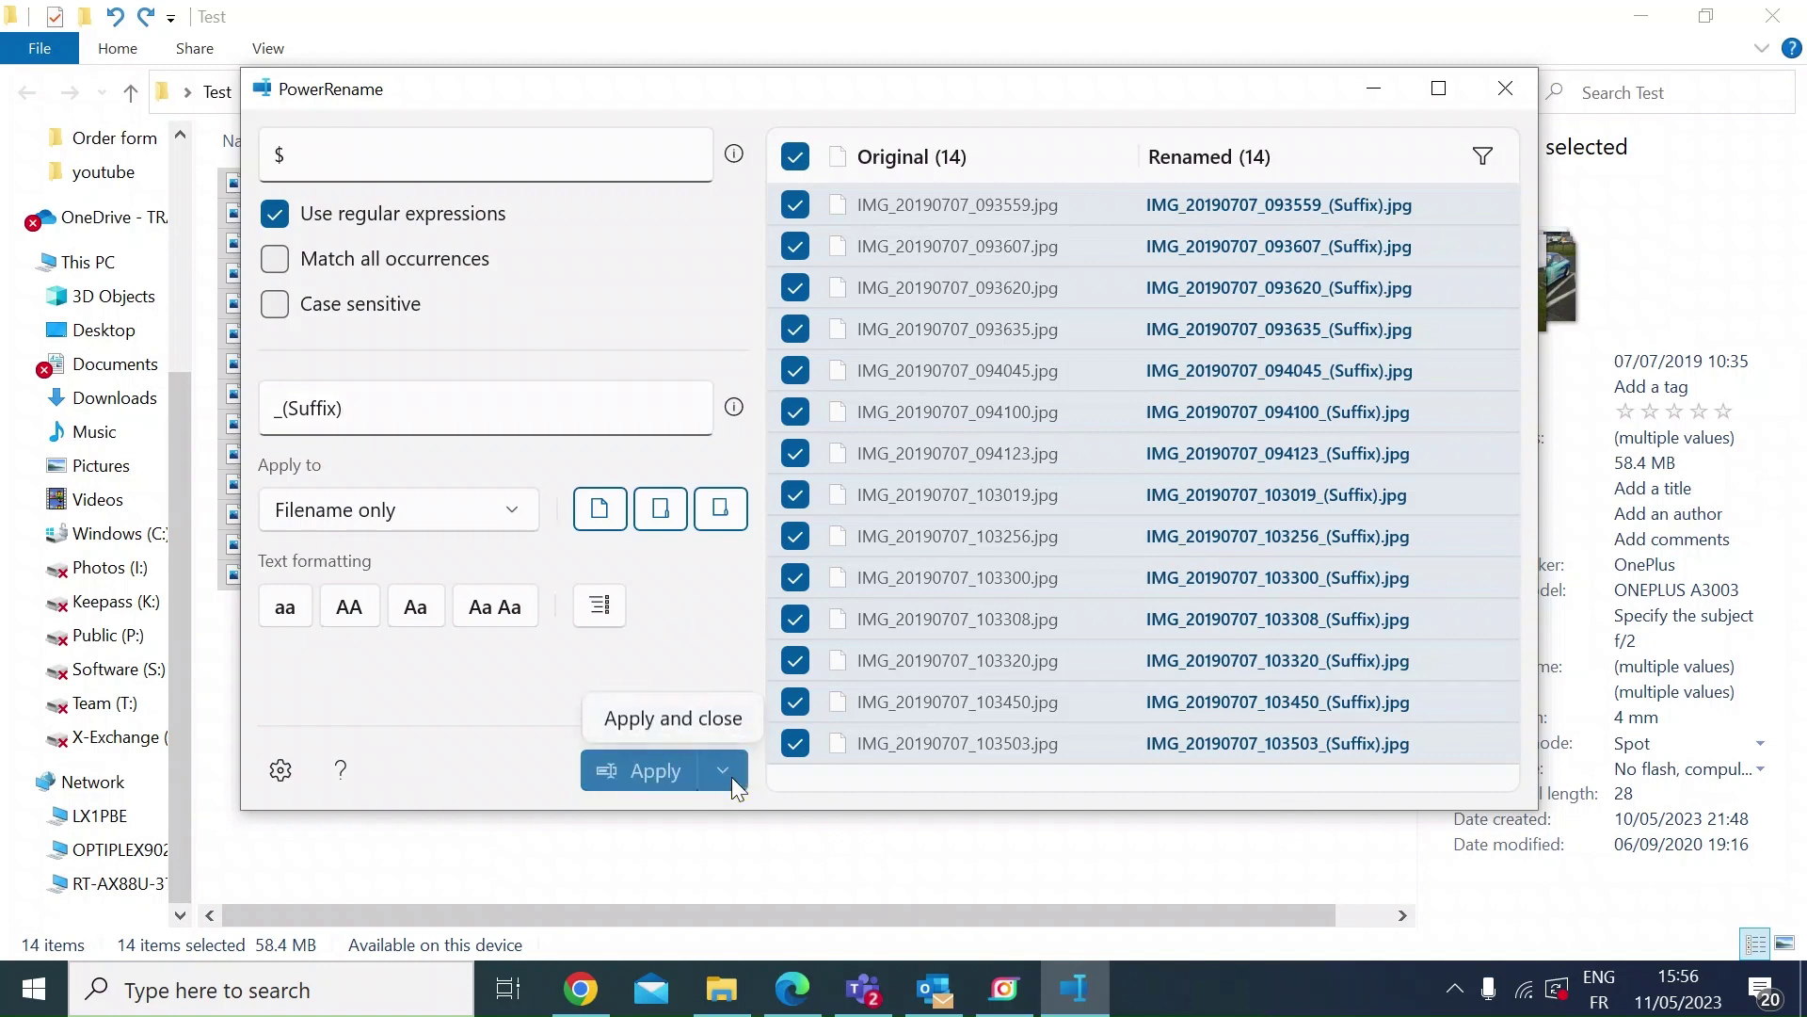
pyautogui.click(679, 727)
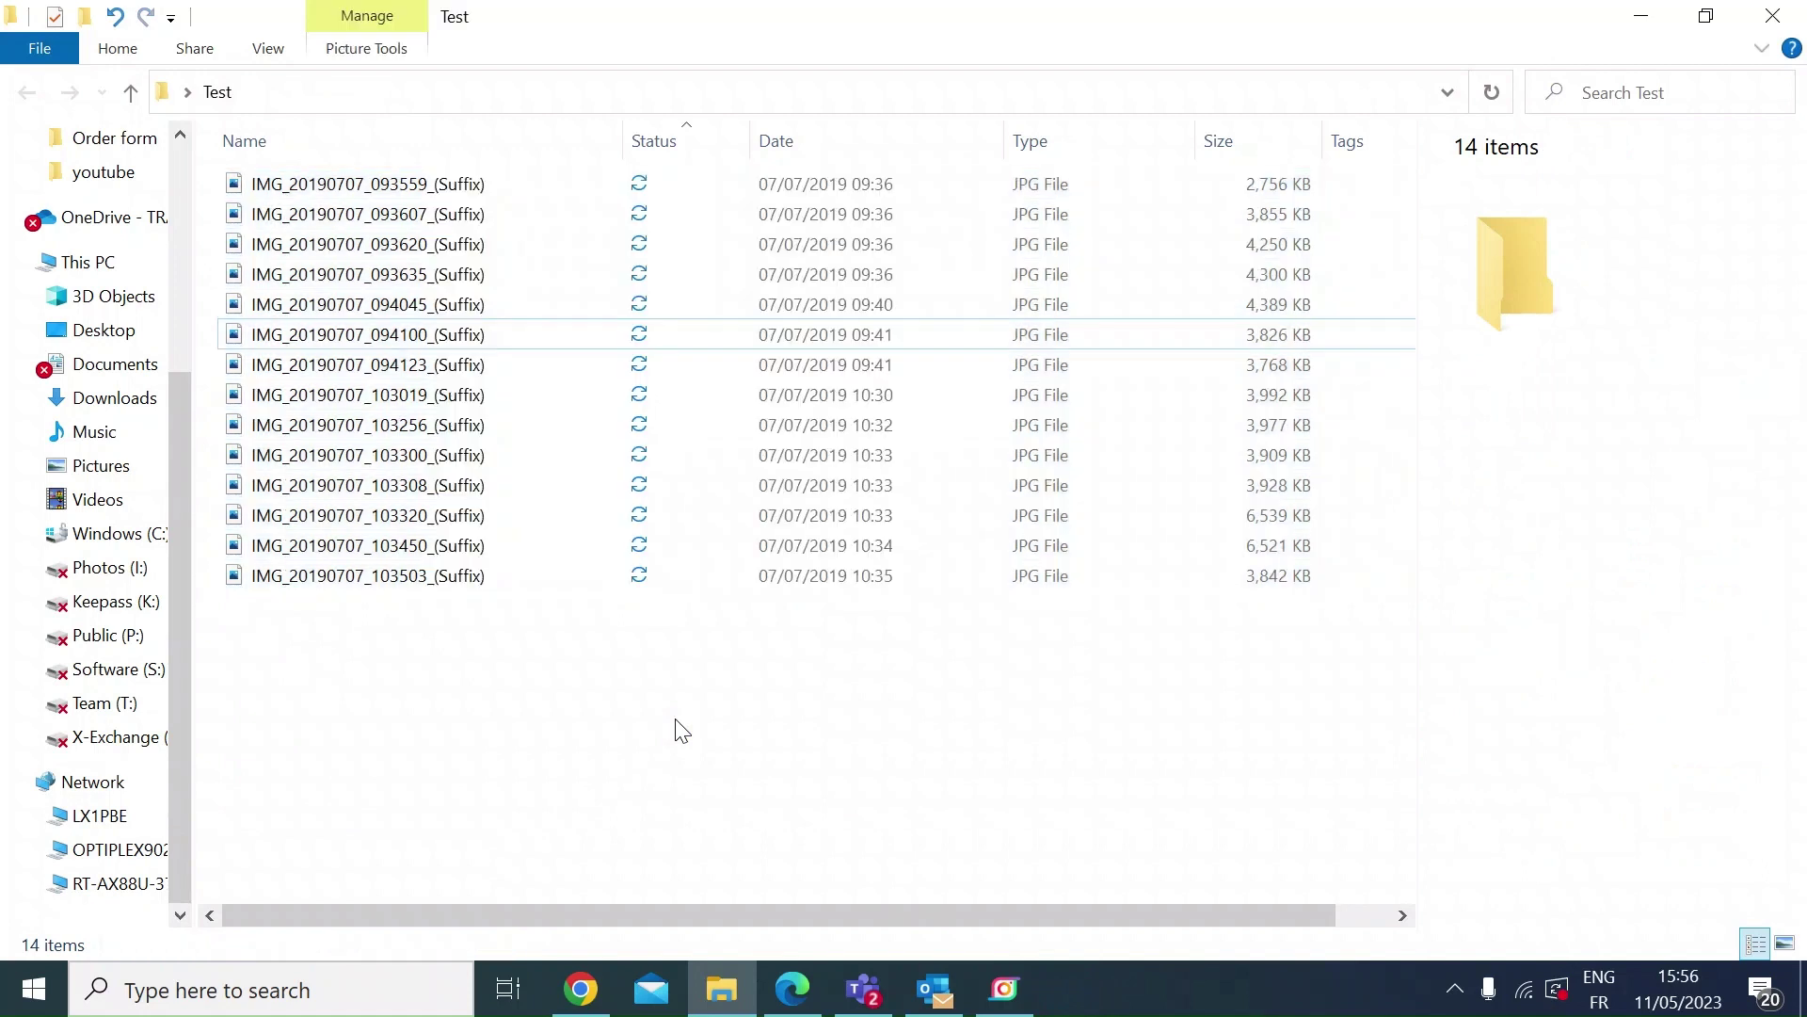